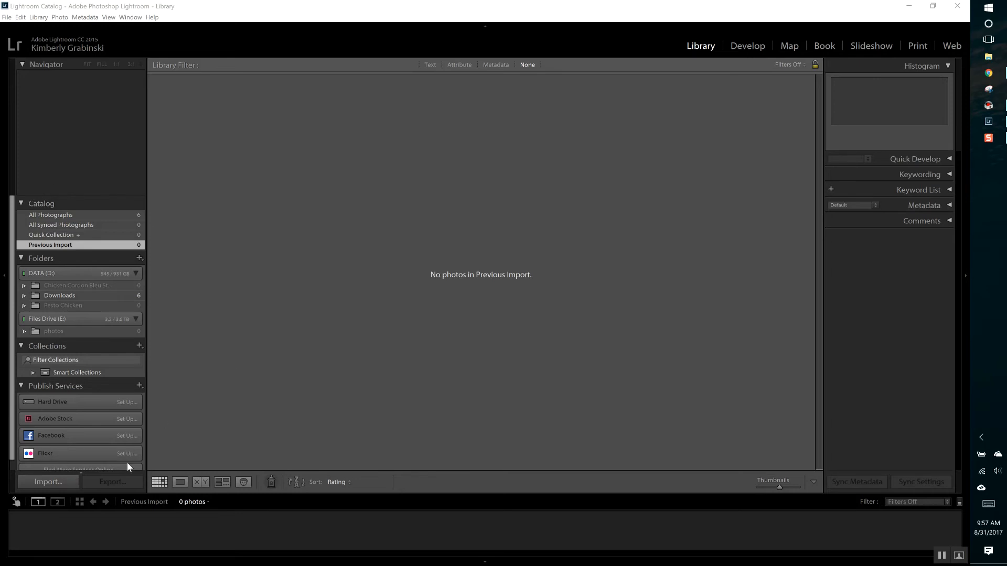
Step: Start a photo import with the One Pan Chicken and Rice folder on DATA (D:) as the source
click(65, 482)
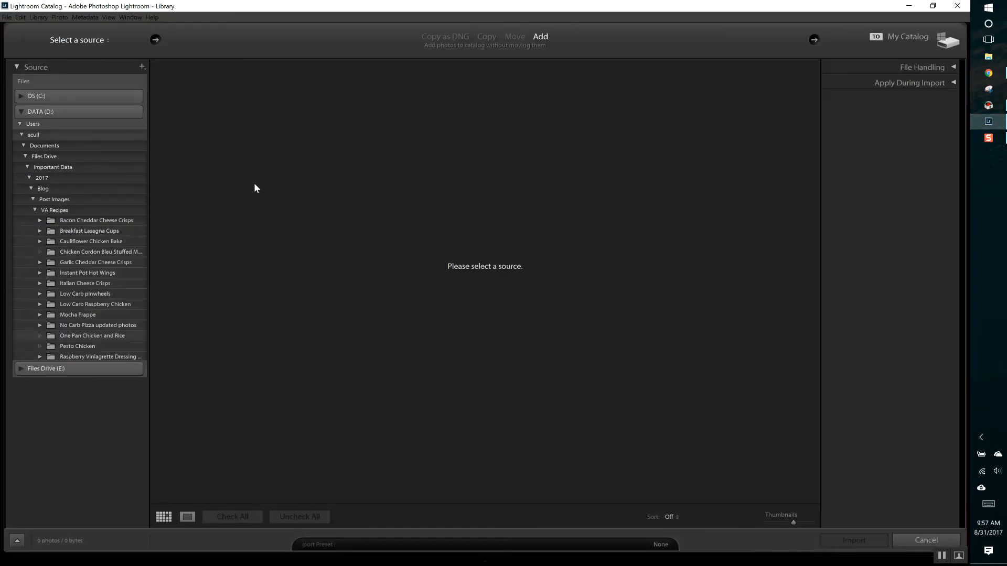
click(96, 333)
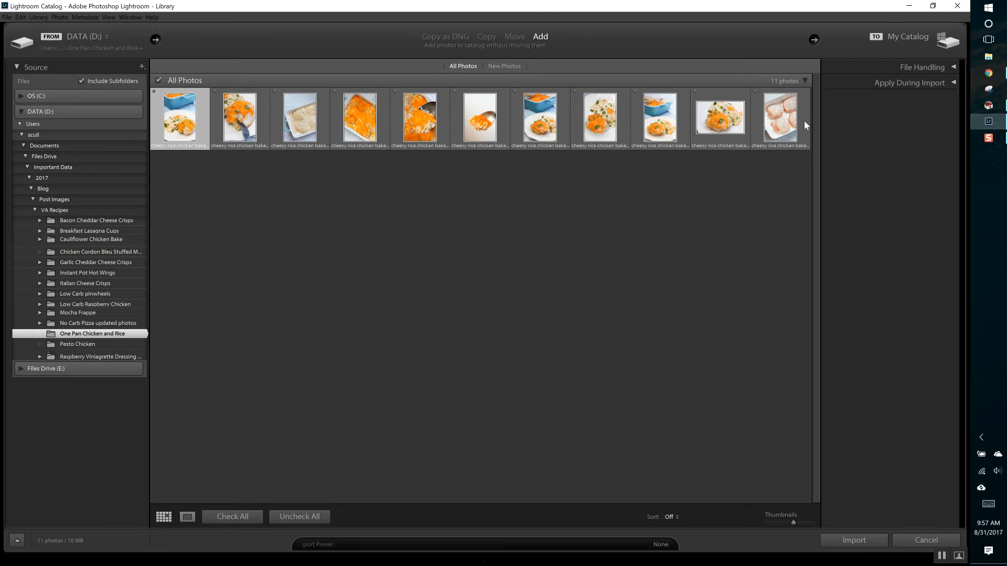
Step: Select all photos in the import grid, clear the selection, and repeat it as a range from first to last photo before clearing again
key(ctrl+a)
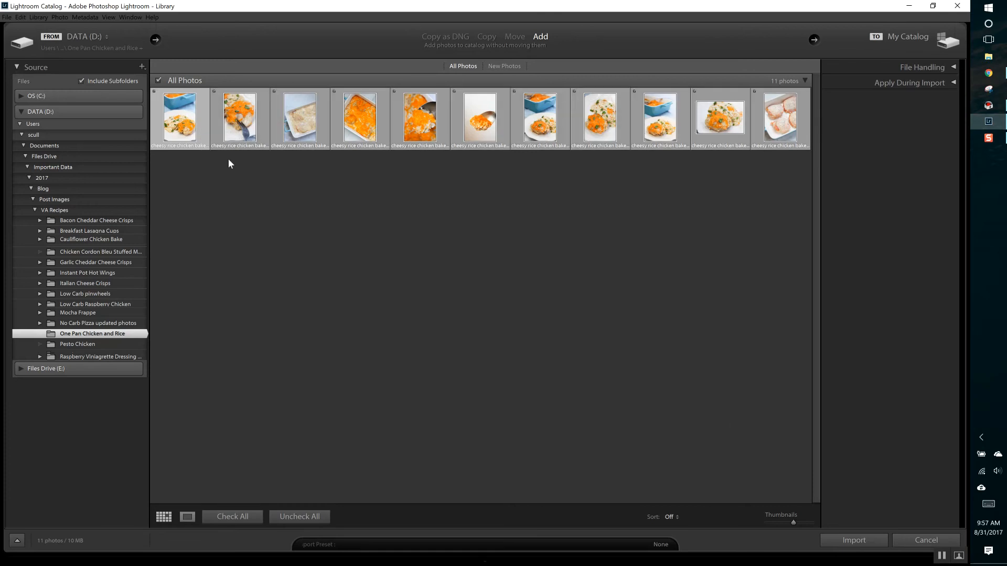
click(198, 117)
click(355, 308)
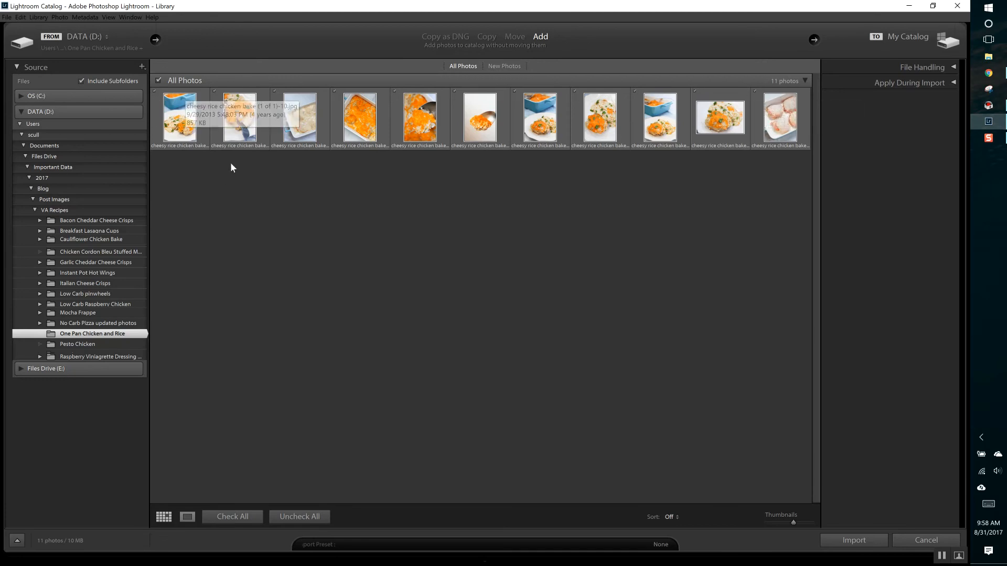
click(195, 135)
shift+click(805, 135)
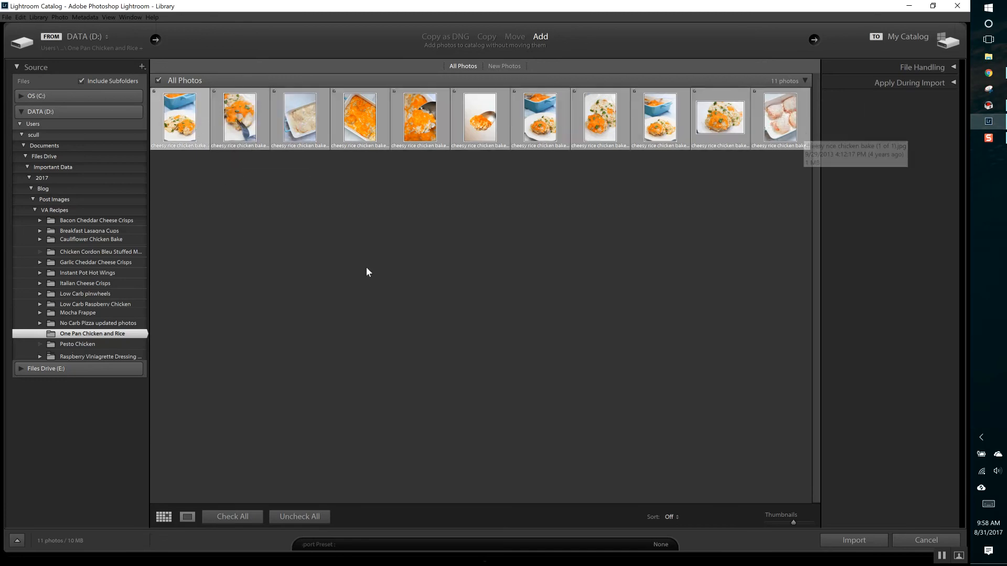
click(366, 266)
Step: Exclude all photos from the import, include them all again, and exclude them once more
click(158, 81)
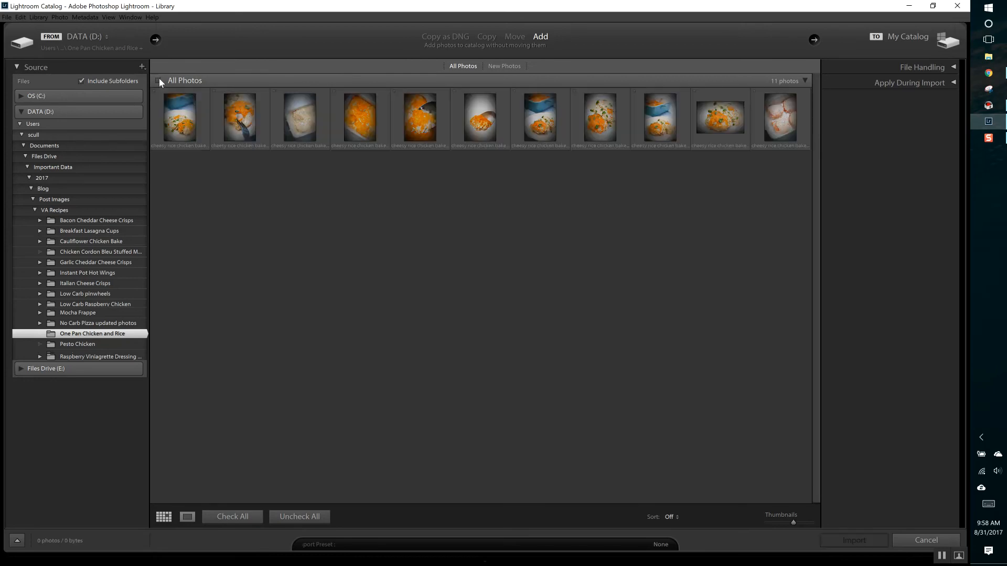
click(158, 81)
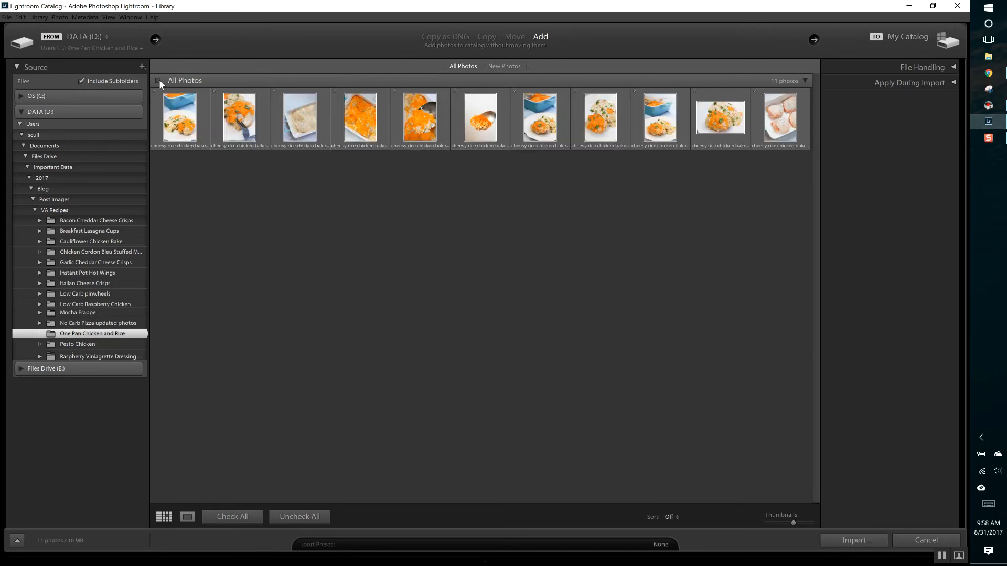
click(159, 80)
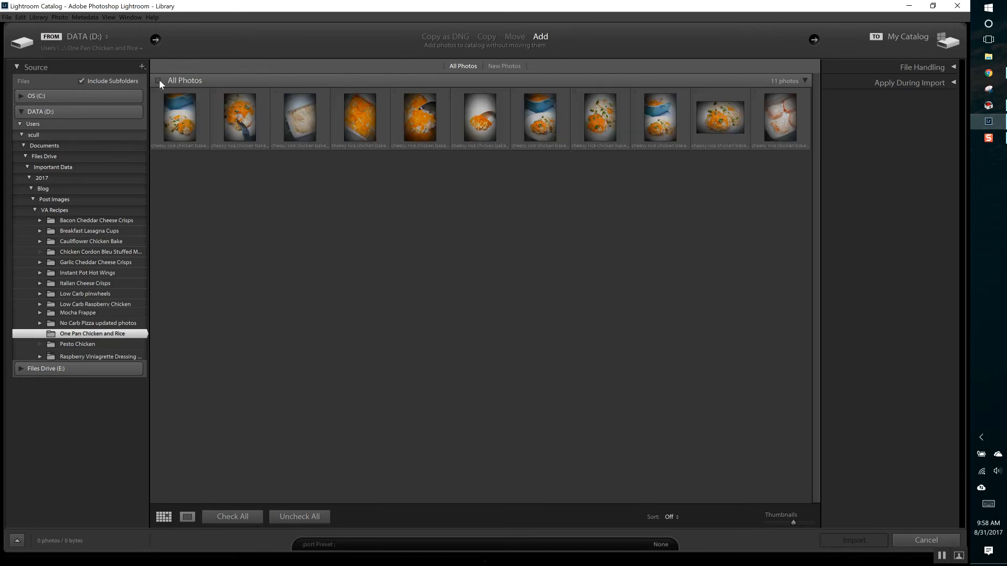
Step: Select the first seven photos as a range, switch to only the first and third photos, and clear the selection
click(201, 119)
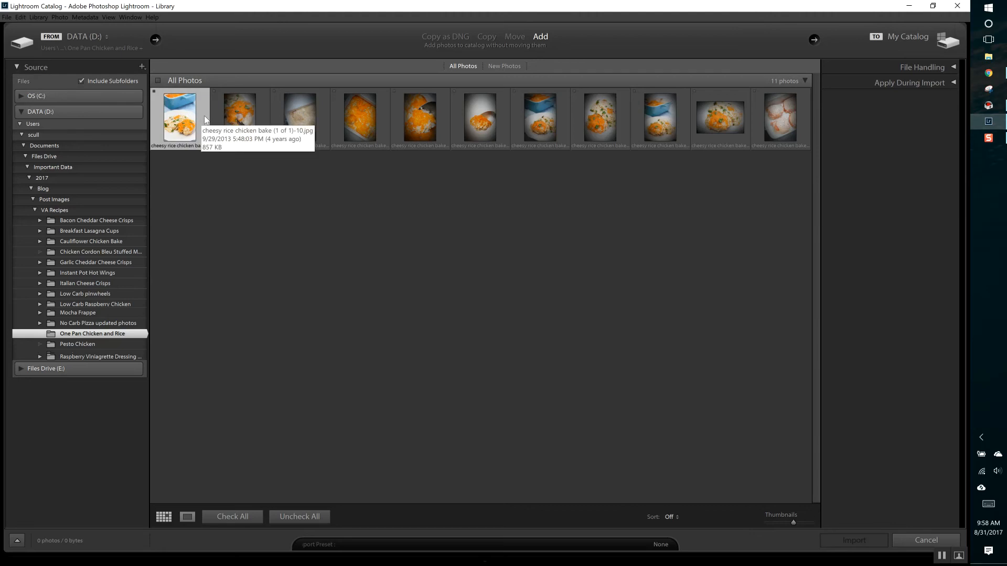
shift+click(538, 135)
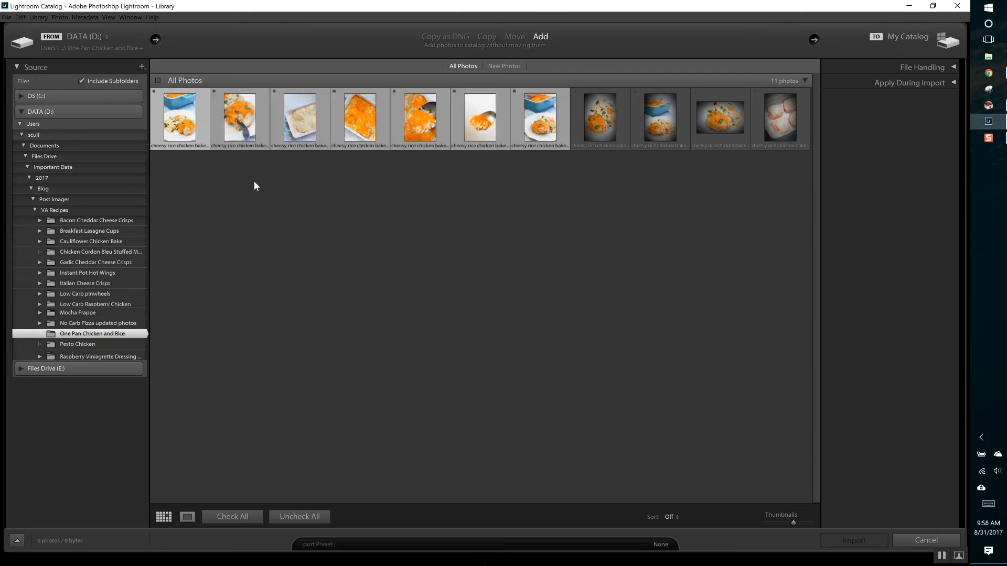
click(200, 176)
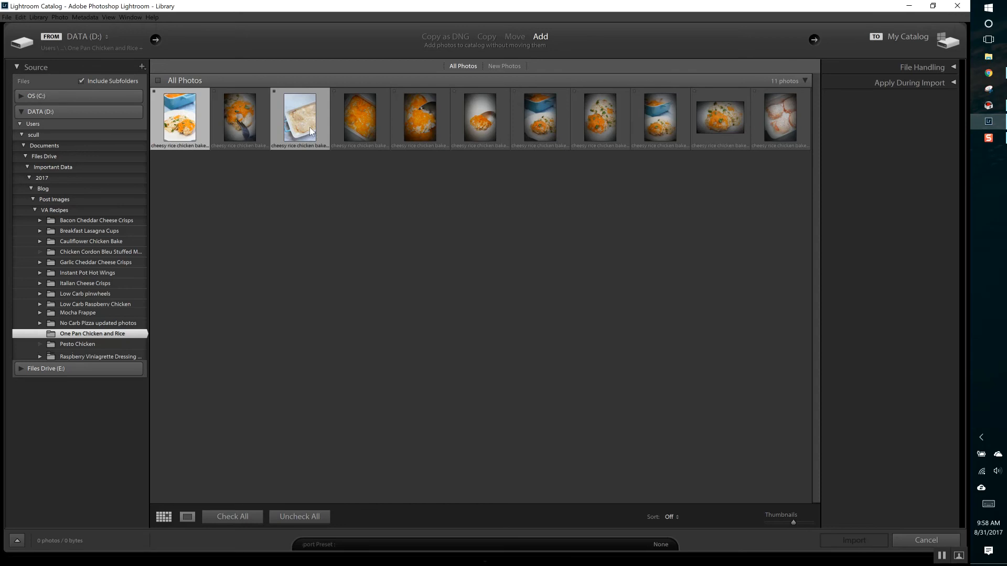
click(435, 241)
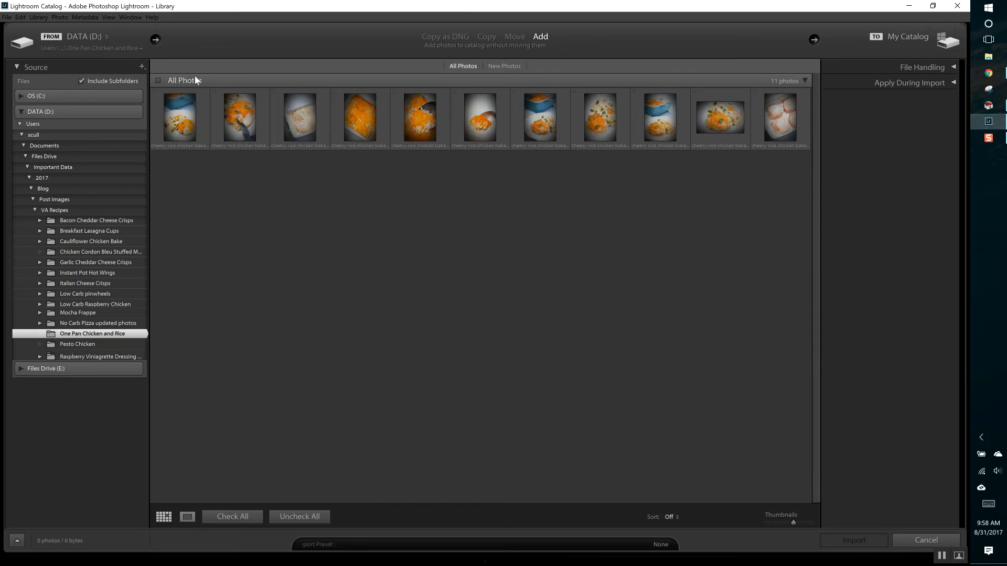
Step: Include all photos of the folder, enlarge their thumbnails to the maximum, and import them into the catalog
click(158, 81)
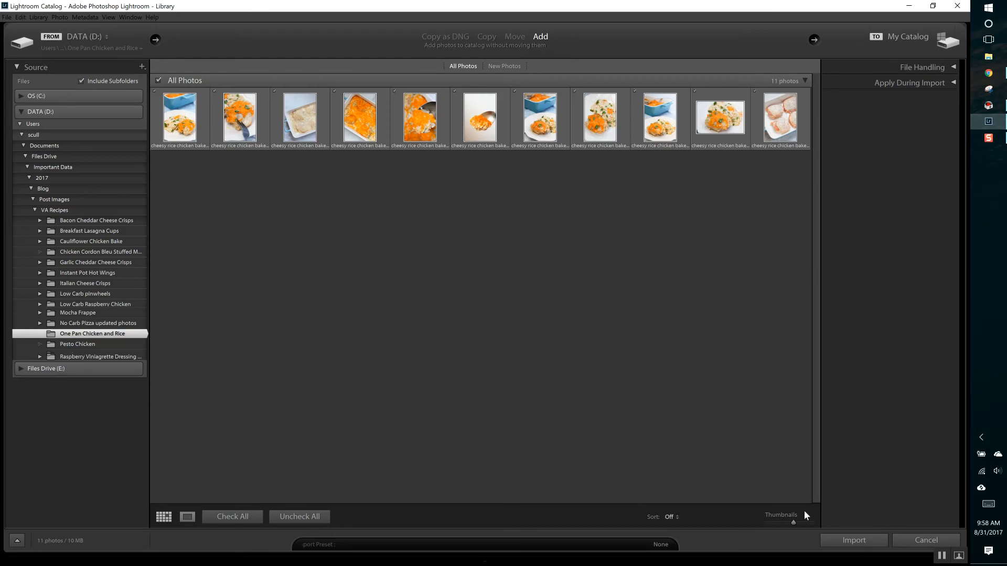
drag(797, 522, 823, 524)
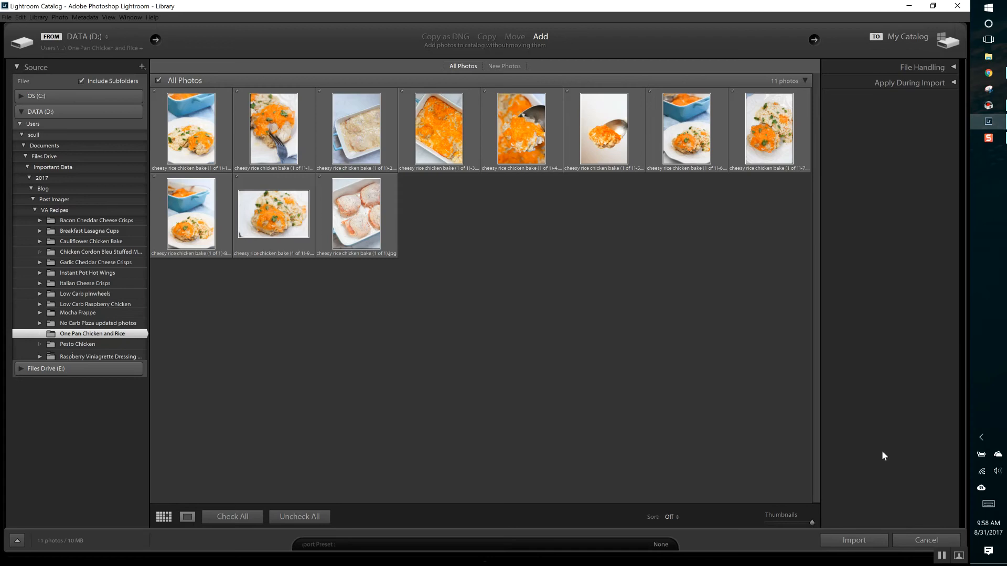
click(863, 543)
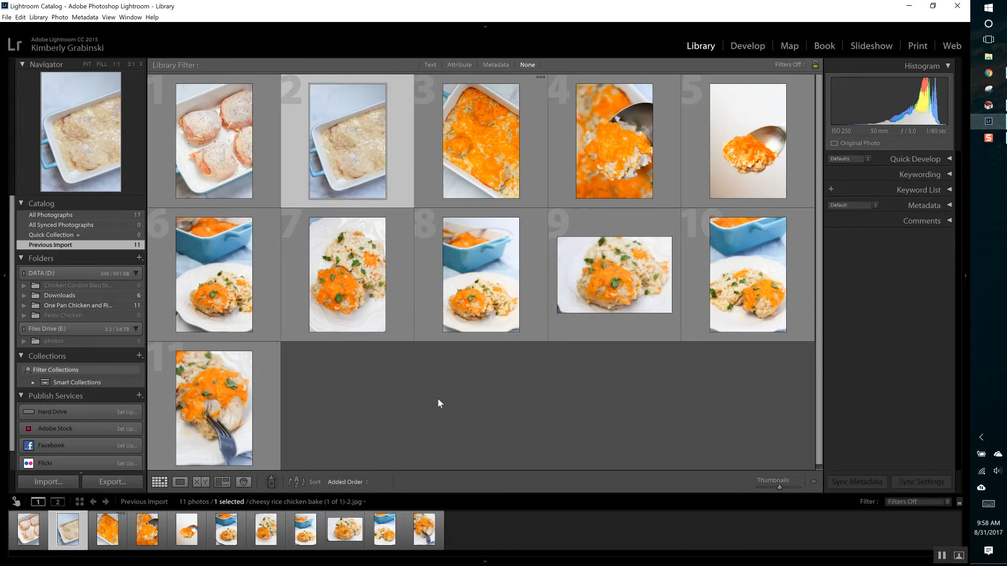
Step: View the first imported photo, the raw chicken, enlarged and rate it 5 stars, and rate the second photo 3 stars
click(34, 536)
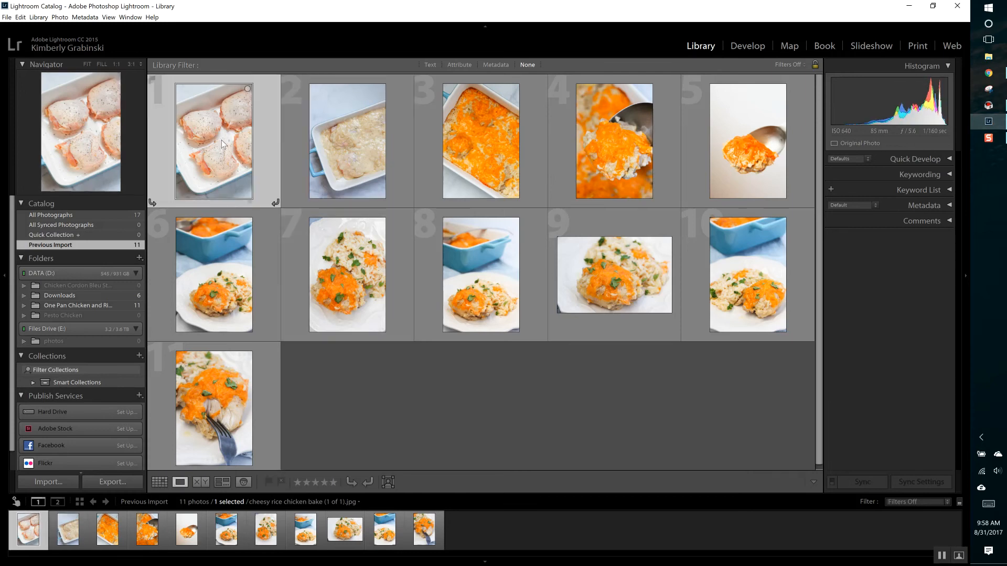
double_click(222, 144)
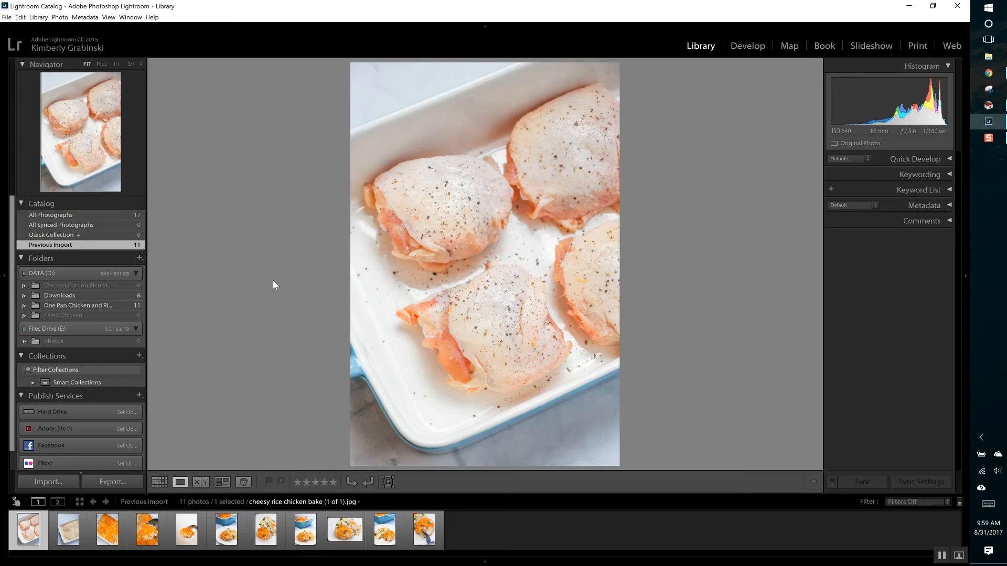
key(5)
key(Right)
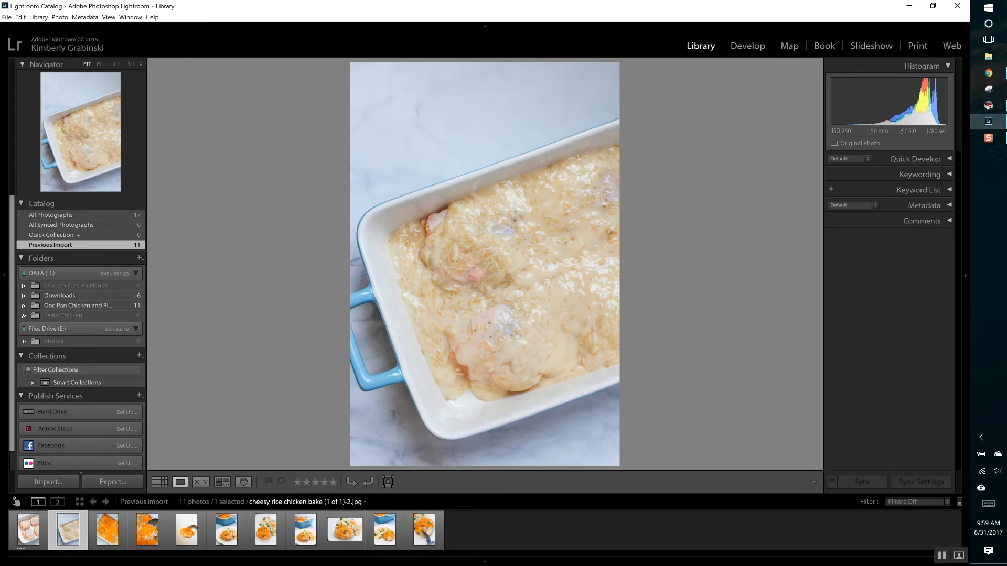
key(3)
Step: Rate the third and fourth photos of the import 4 stars each
key(Right)
key(4)
key(Right)
key(4)
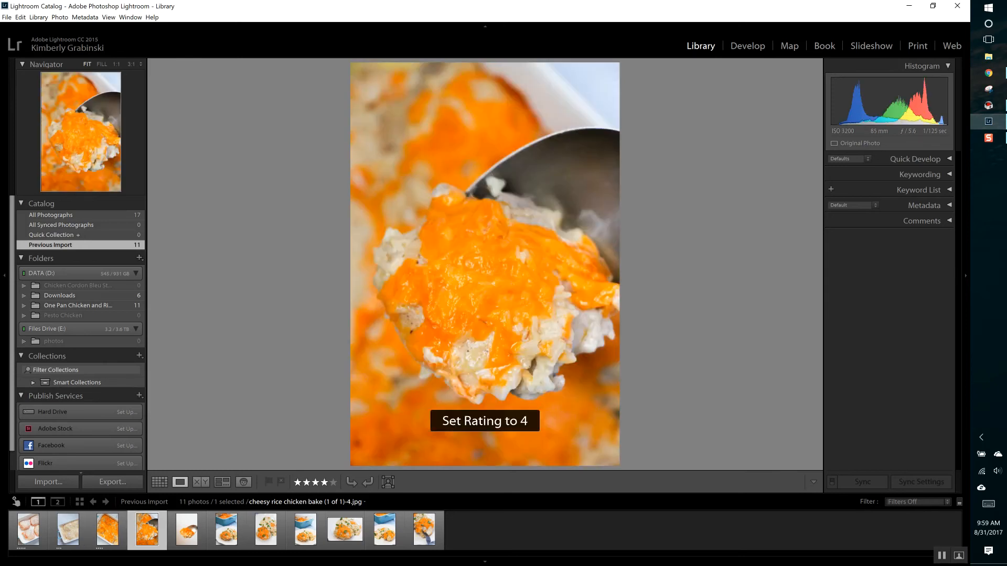
Step: Rate the fifth through eighth photos, from the spoon on white to the second blue-dish plate shot, 5 stars each
key(Right)
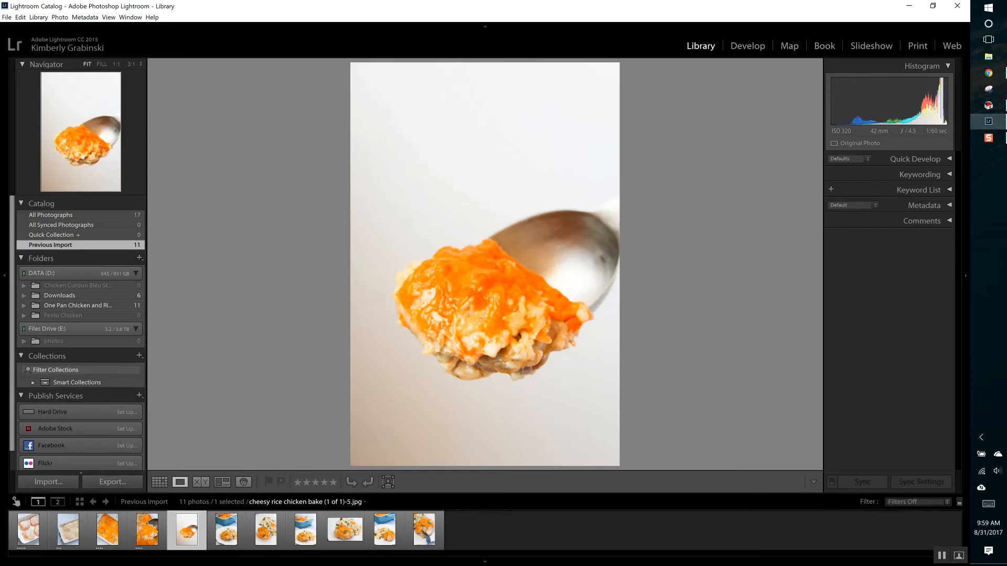
key(5)
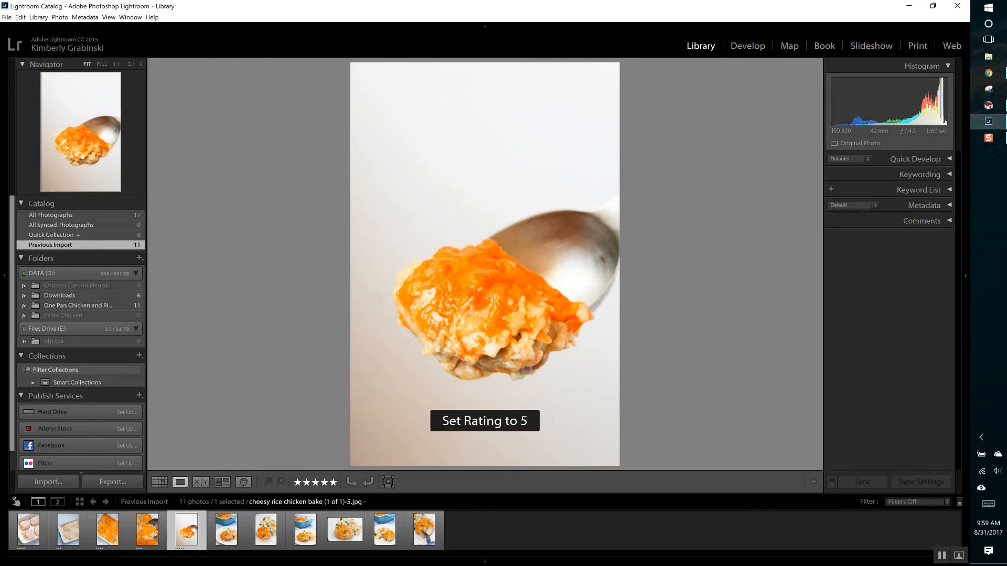
key(Right)
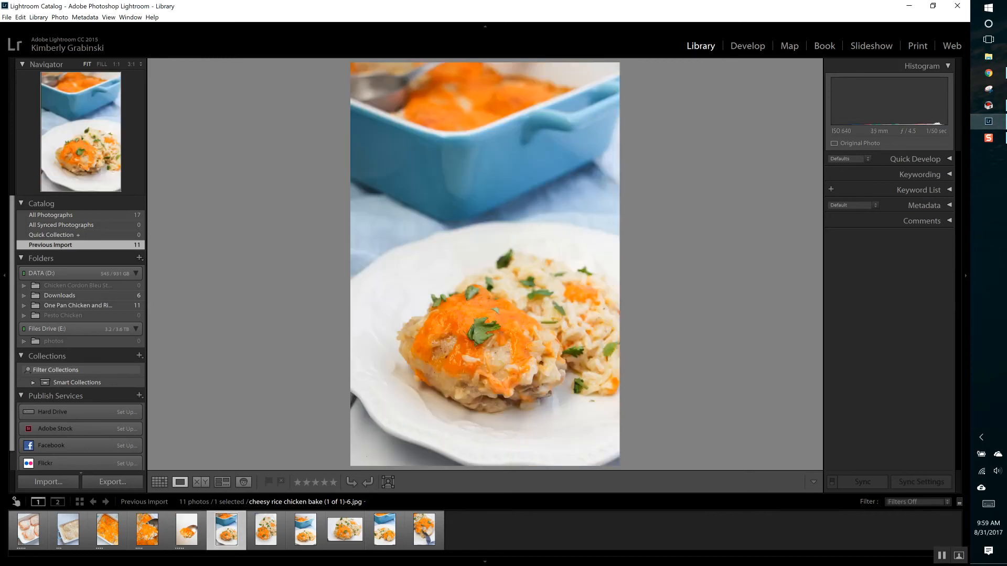
key(5)
key(Right)
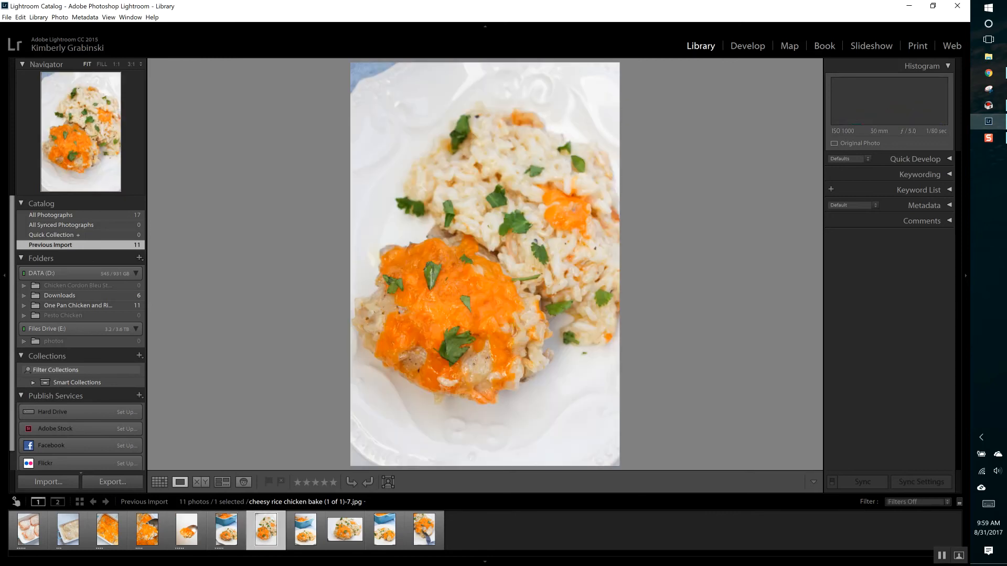
key(5)
key(Right)
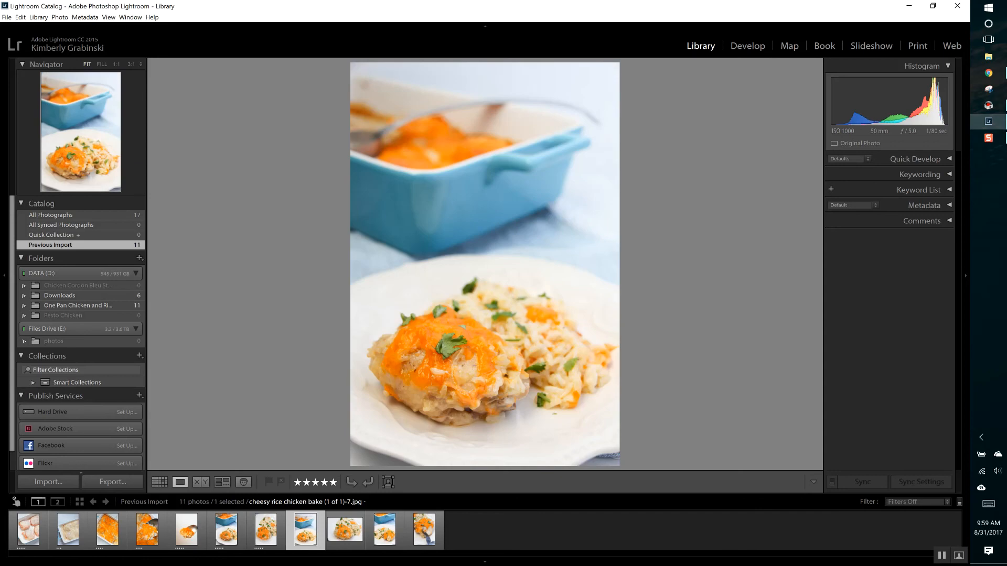
key(5)
Step: Rate the ninth photo 4 stars, the tenth 3 stars and the eleventh, with the fork, 2 stars
key(Right)
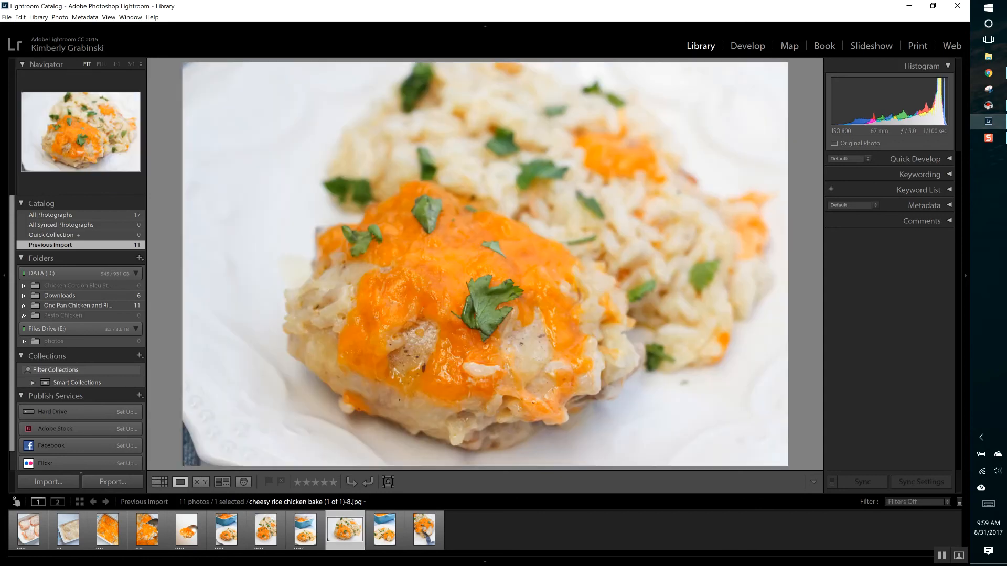
key(4)
key(Right)
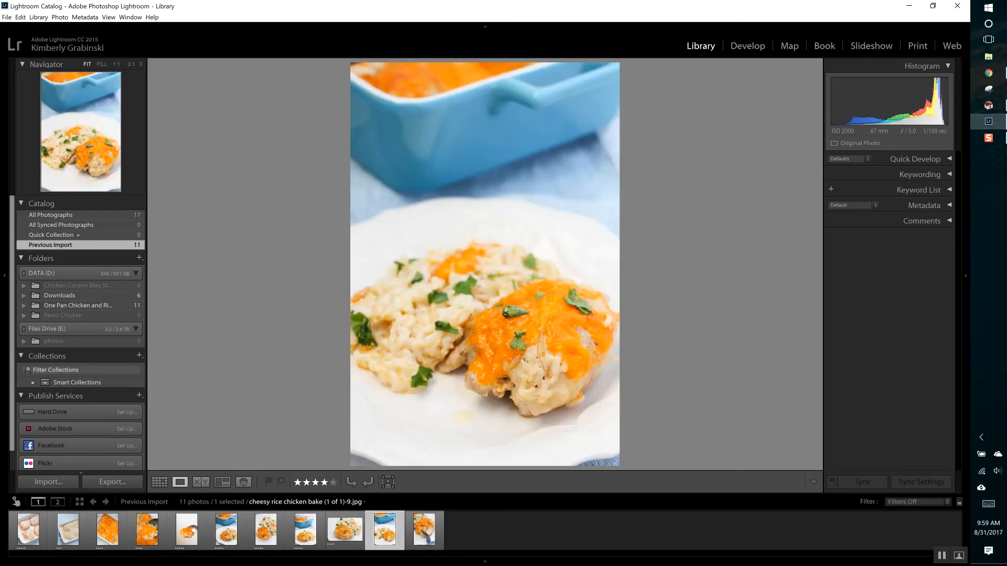
key(3)
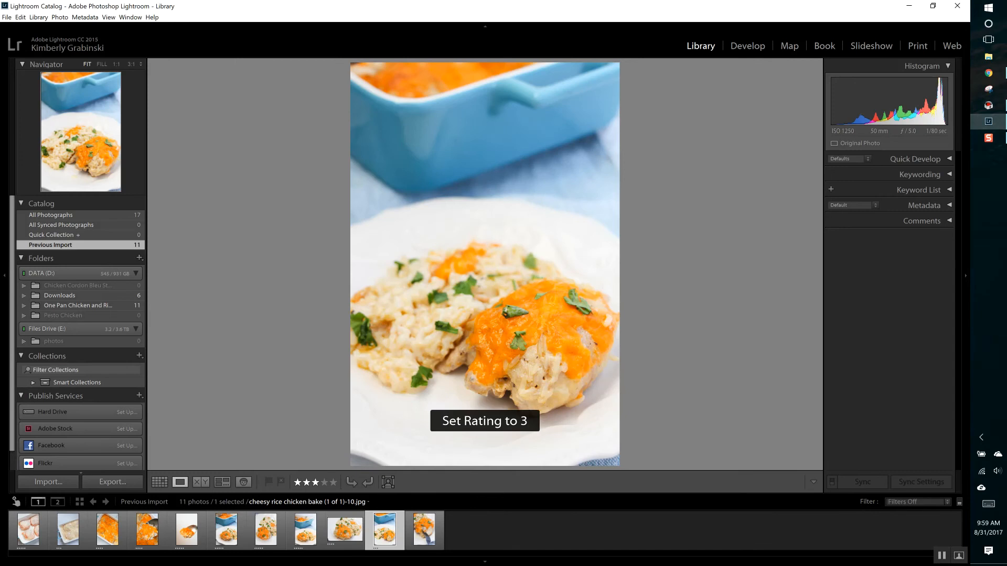
key(Right)
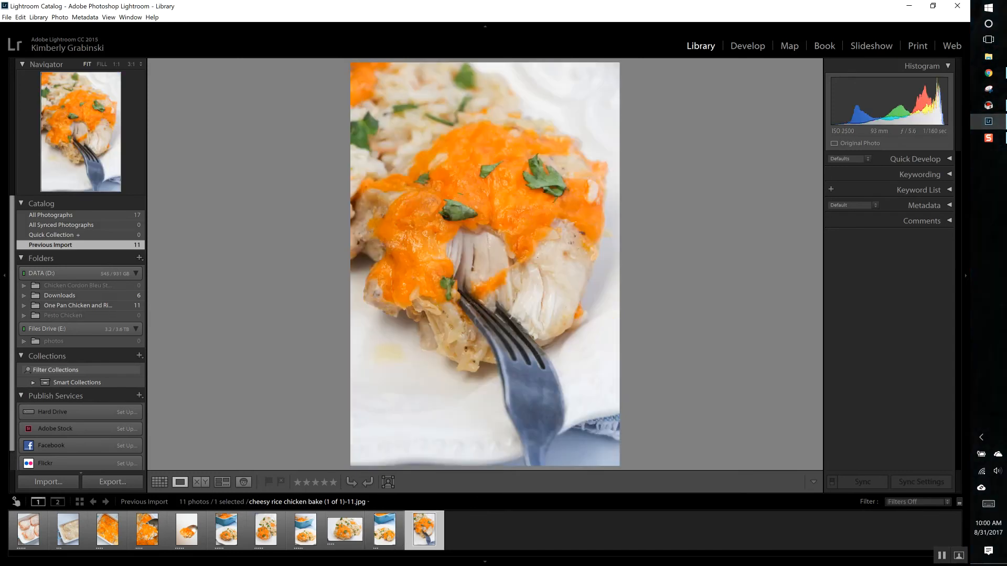
key(2)
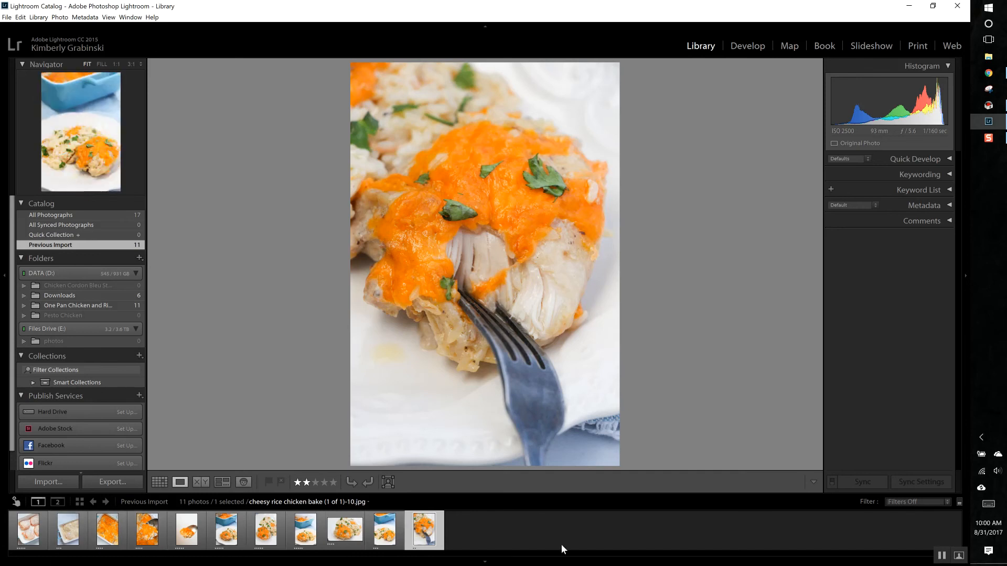
Step: Deselect the current photo and apply the Rated filter preset to the filmstrip
click(533, 517)
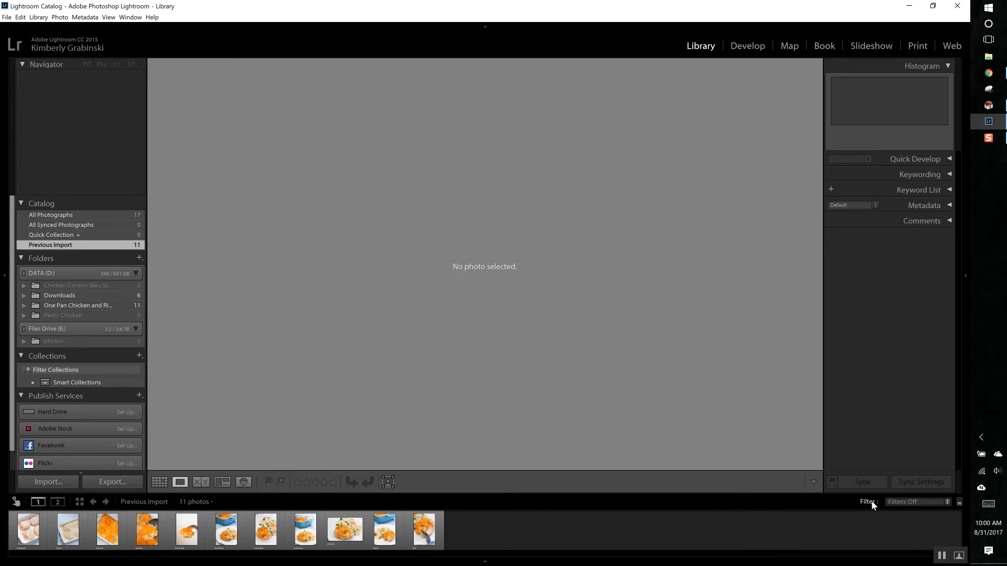
click(939, 502)
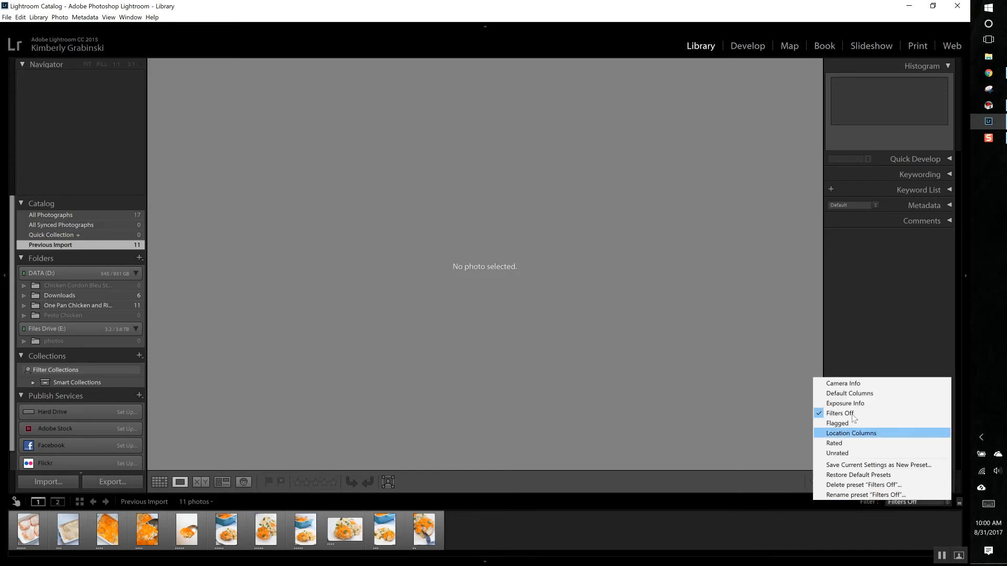
click(844, 446)
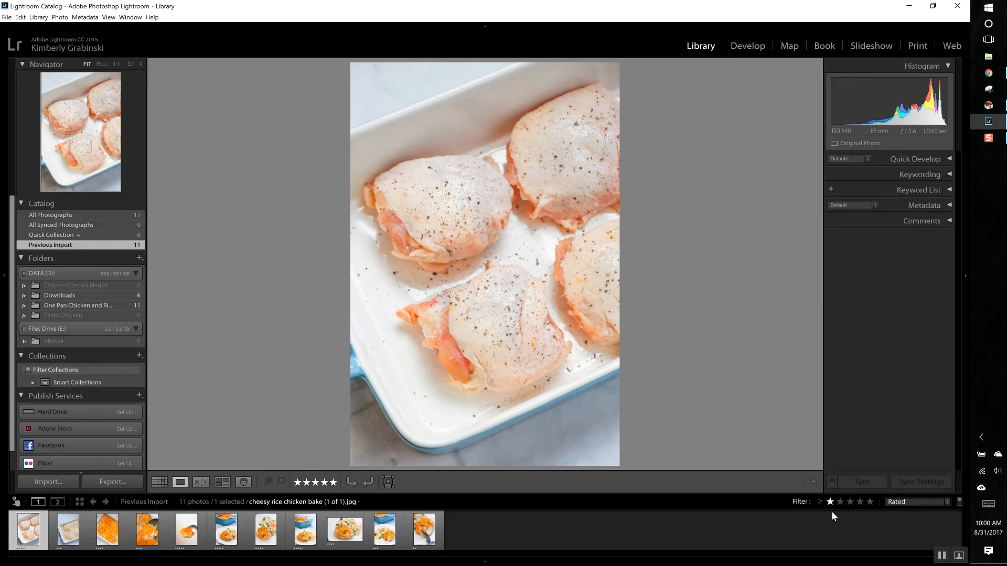
Step: Filter the filmstrip to 5 stars and higher, lower the threshold to 4 stars, and finally to 3 stars and higher
click(870, 503)
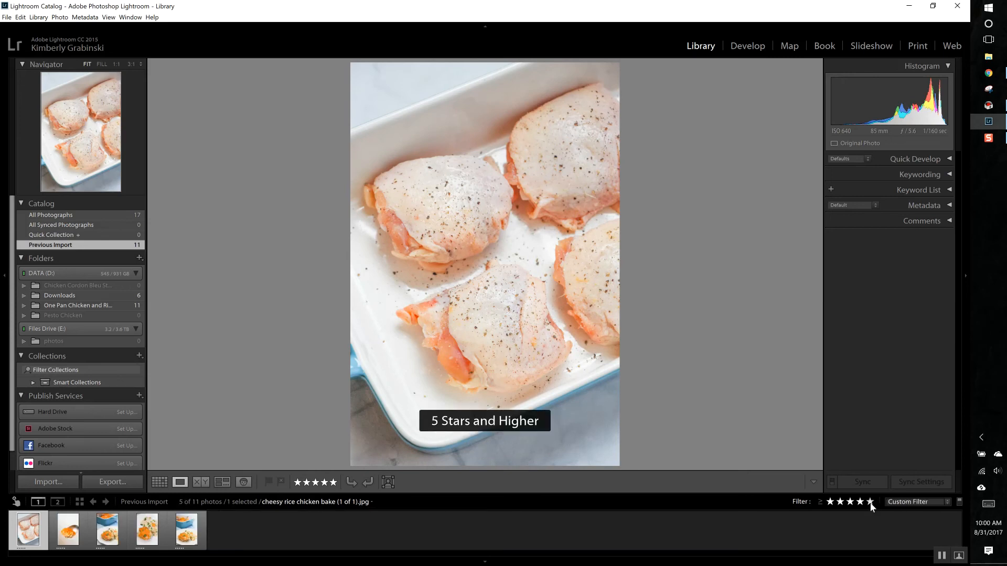
click(859, 503)
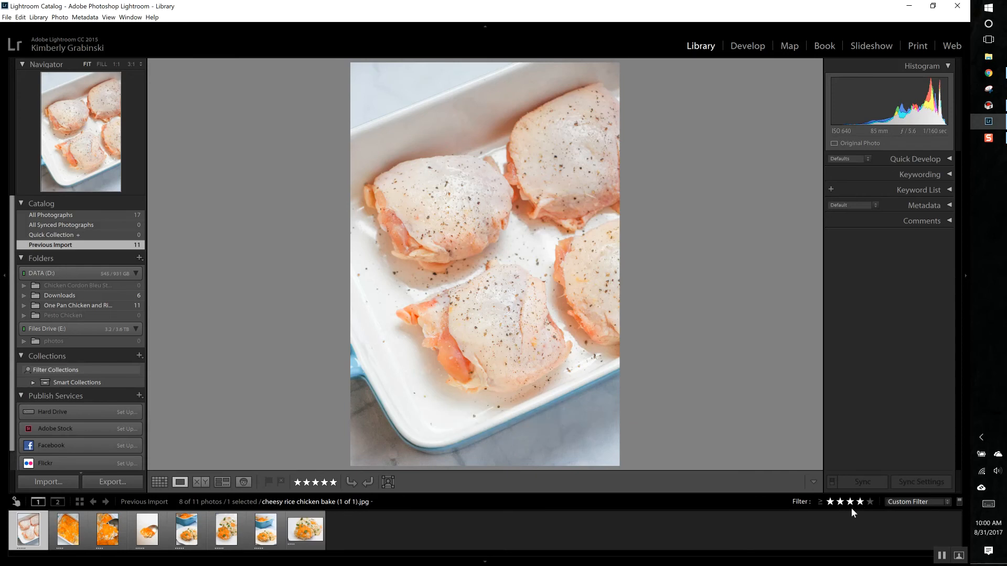
click(848, 502)
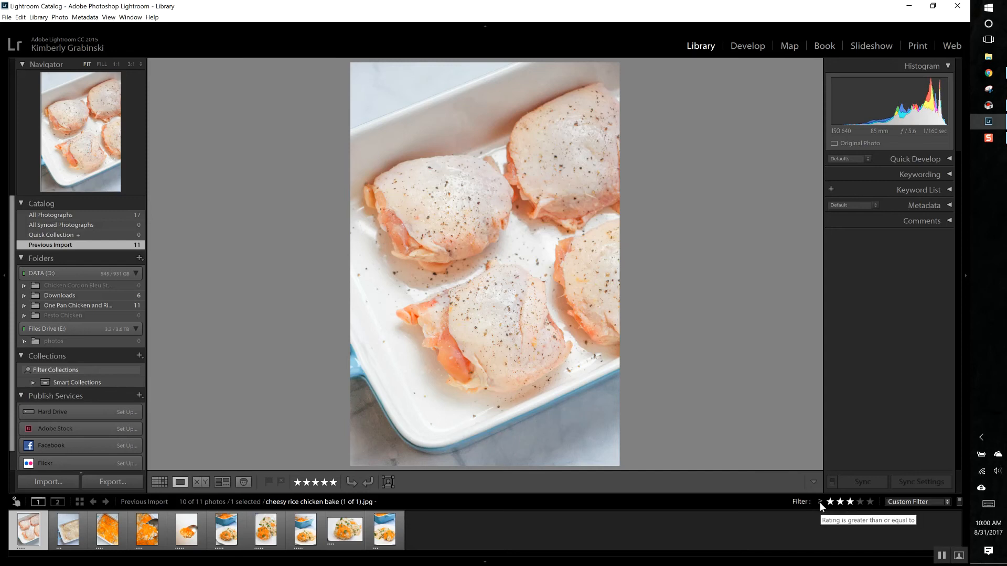
Step: Switch the rating filter to exact matches and filter the filmstrip by 1 star, 2 stars and finally 5 stars
click(820, 503)
click(835, 529)
click(830, 502)
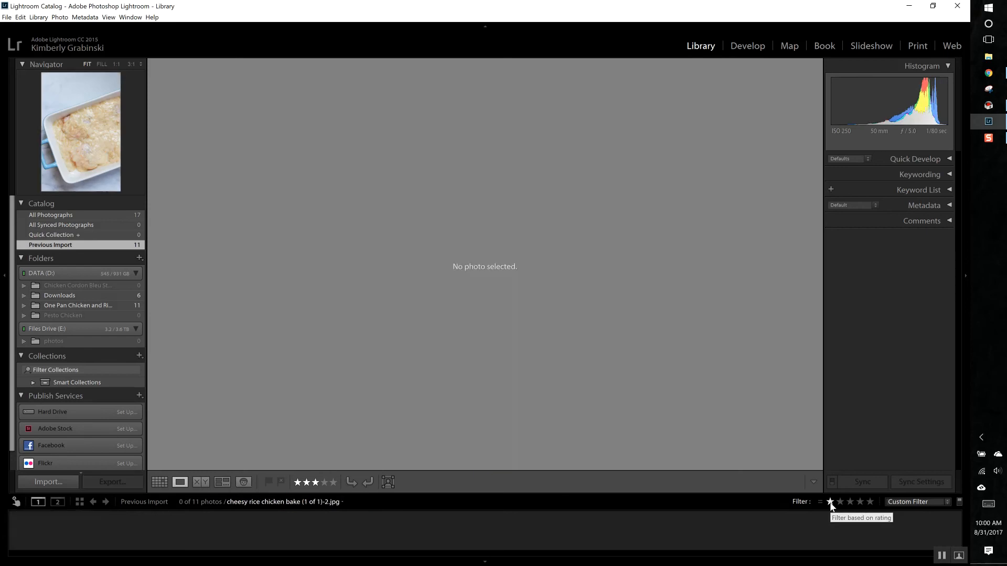
click(841, 502)
click(870, 501)
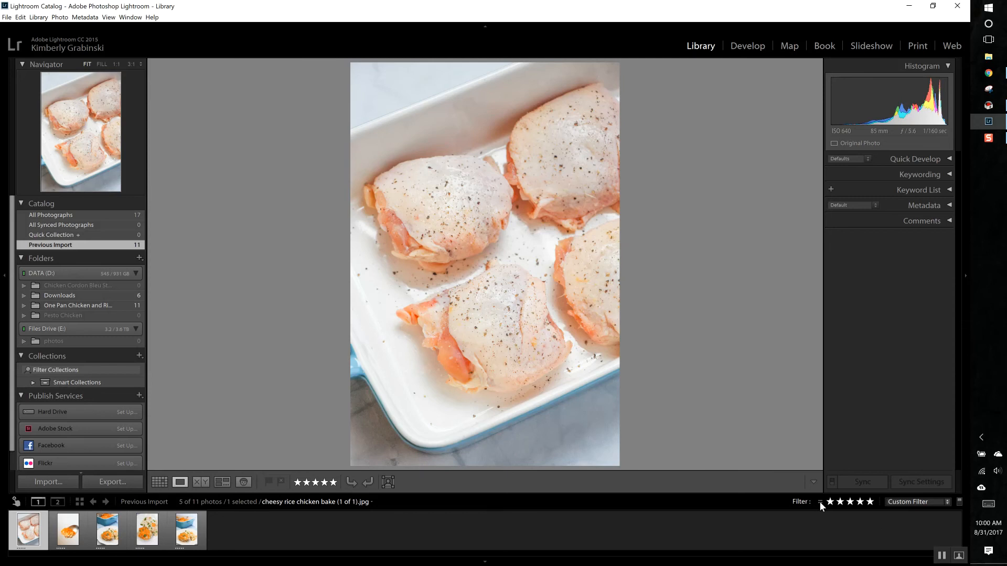
Step: Turn the filmstrip filters off and open the first photo, the raw chicken, in the Develop module
click(916, 502)
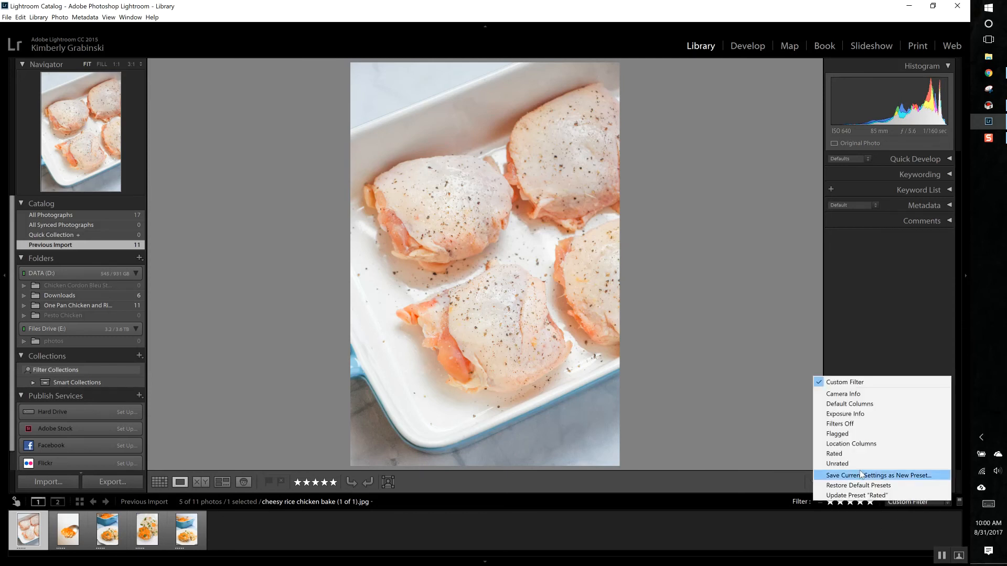
click(849, 423)
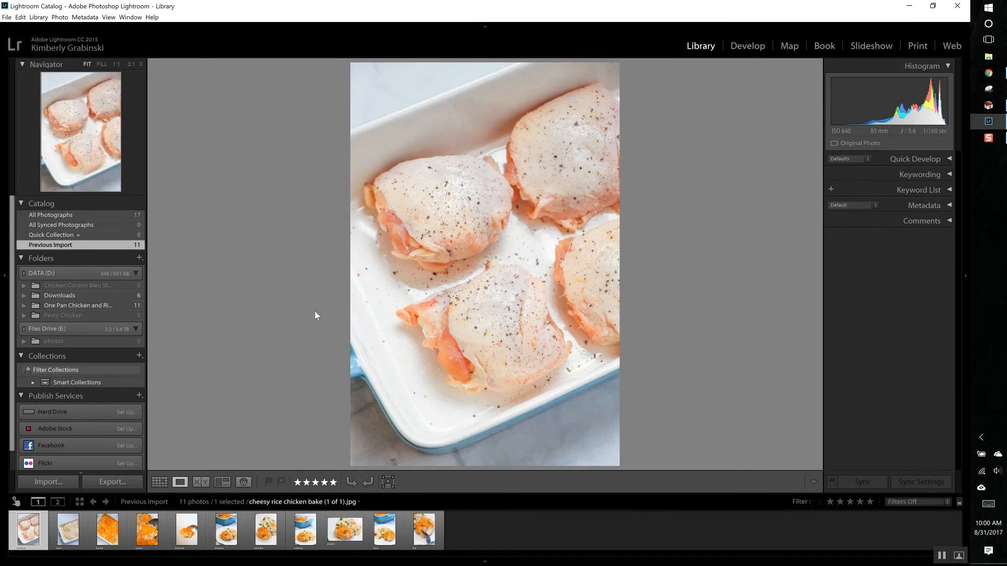
click(747, 47)
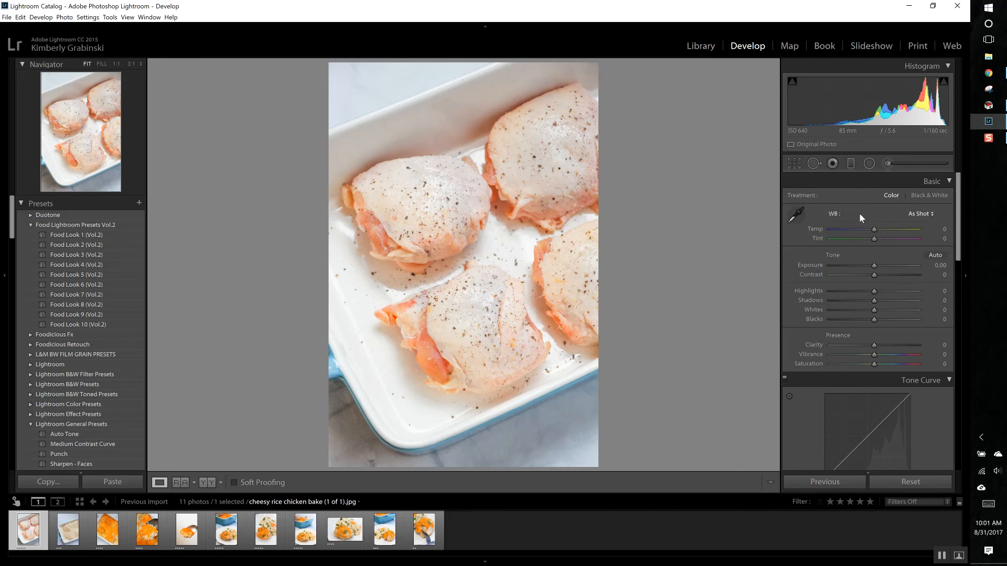
Step: Raise the raw chicken photo's Exposure to +0.83 and lower its Highlights to −100
scroll(857, 242, down, 15)
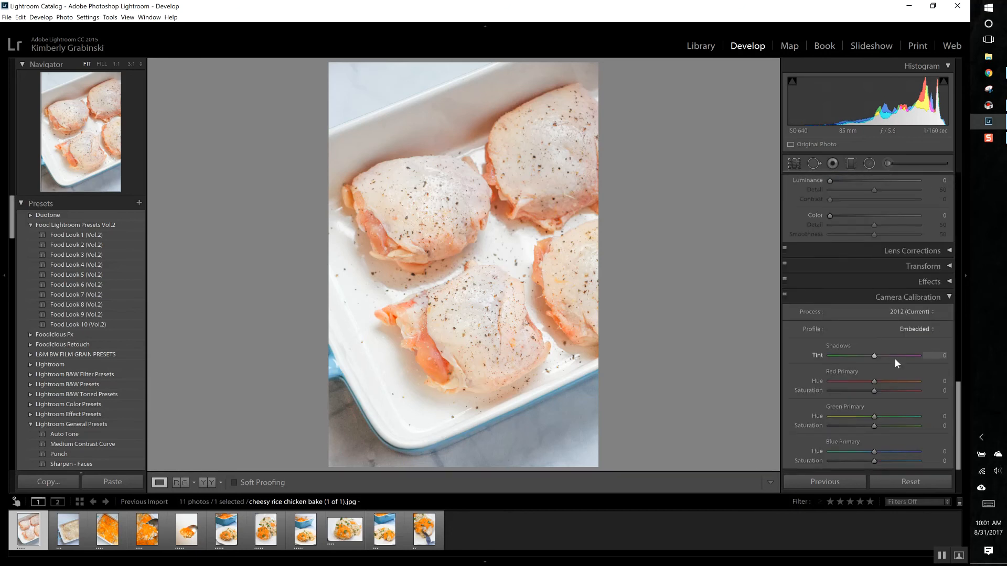
scroll(958, 286, up, 5)
scroll(958, 287, up, 10)
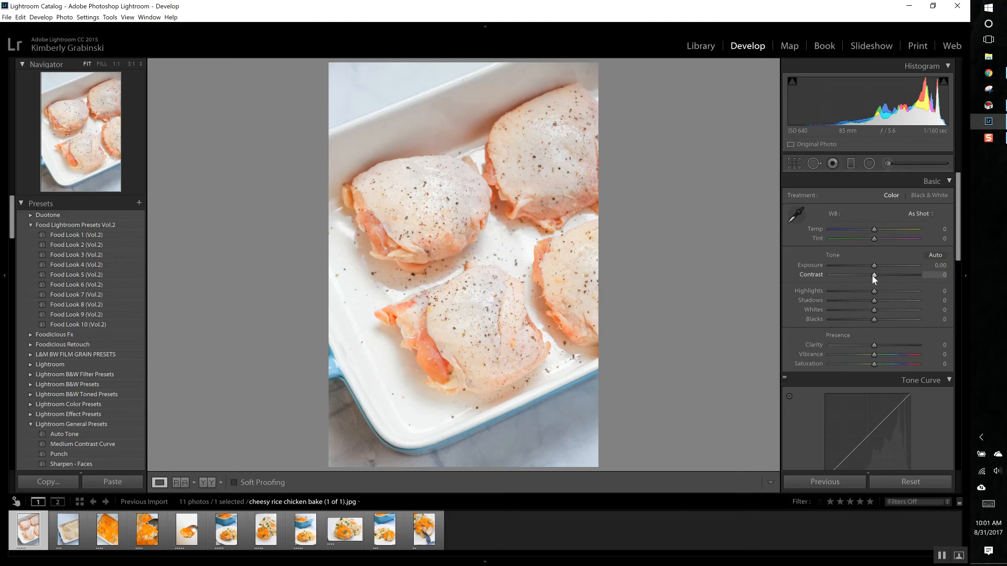
drag(873, 265, 830, 294)
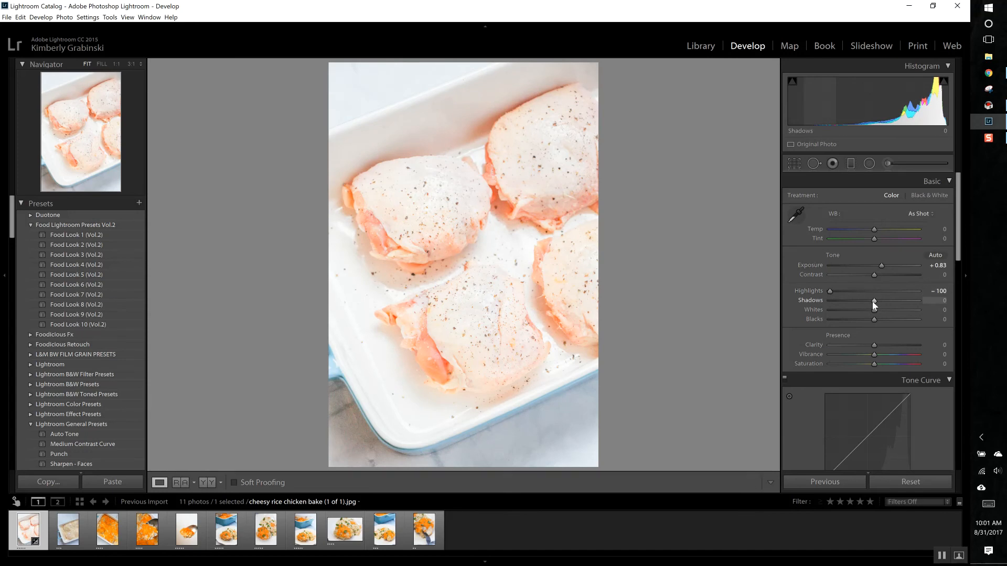
Step: Set the photo's Shadows to +51, Whites to +41 and Blacks to −36
drag(874, 301, 897, 301)
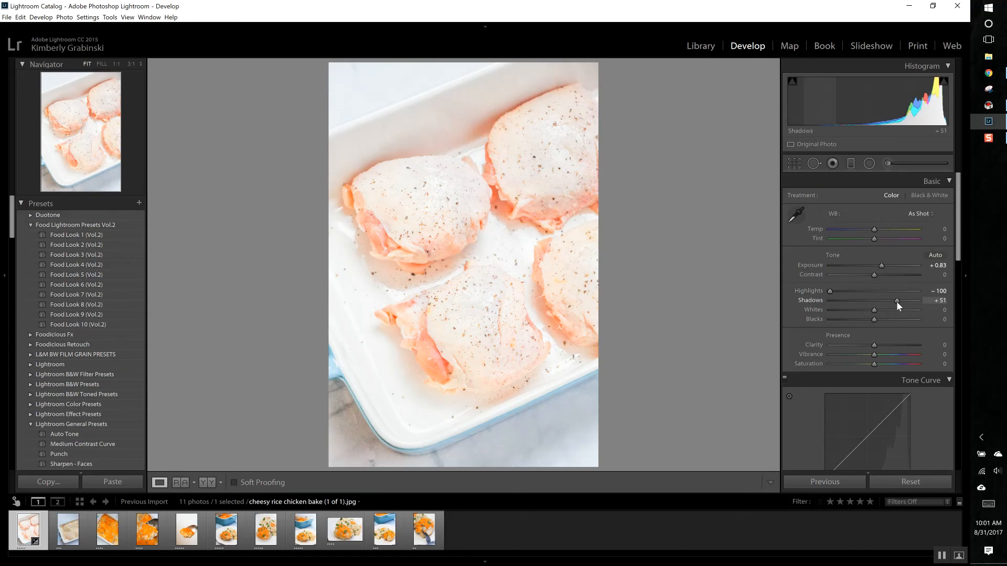
drag(874, 310, 890, 310)
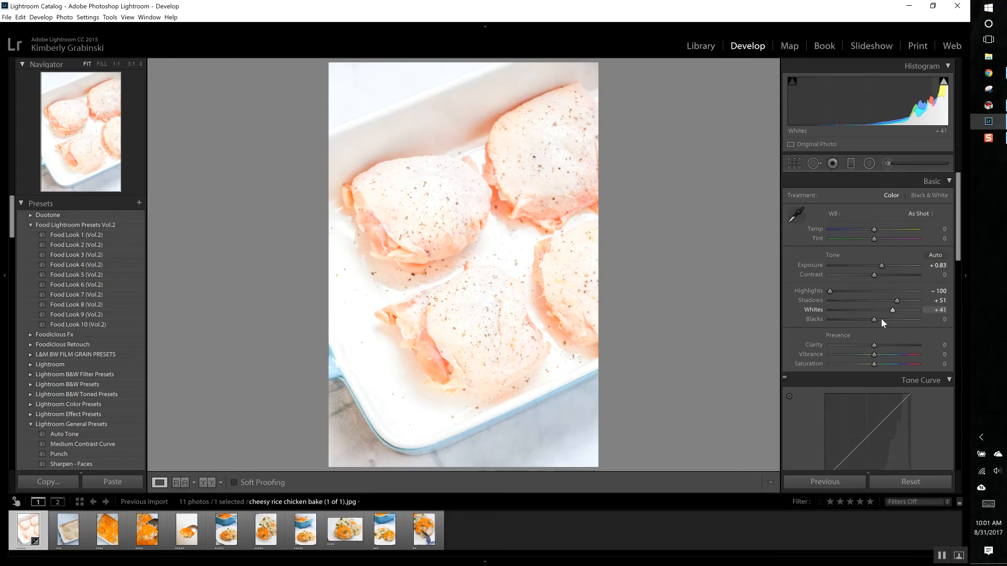
drag(876, 319, 858, 319)
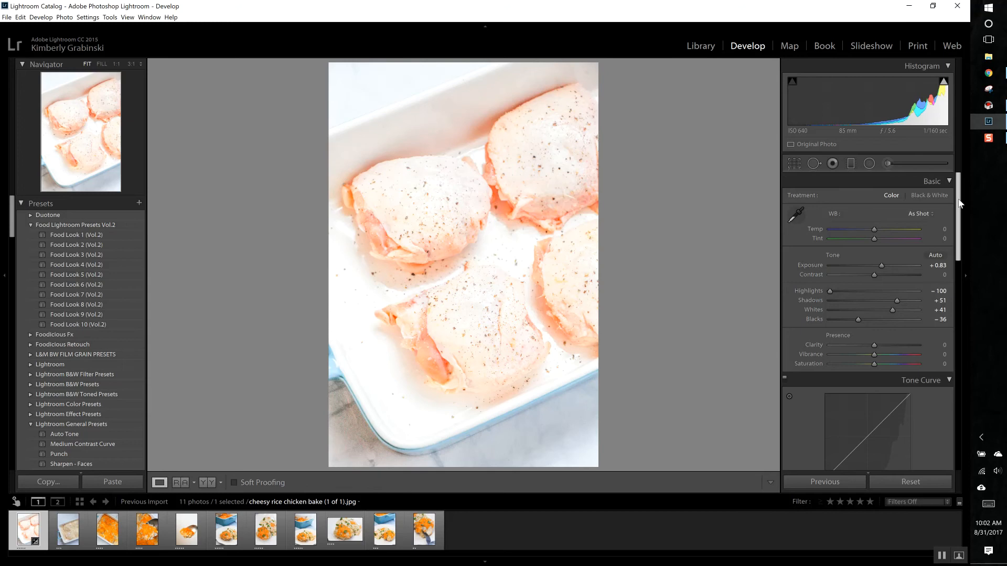
Step: Set Clarity to +37 and lower the Lights region of the tone curve to −19
drag(960, 203, 958, 227)
drag(875, 261, 886, 263)
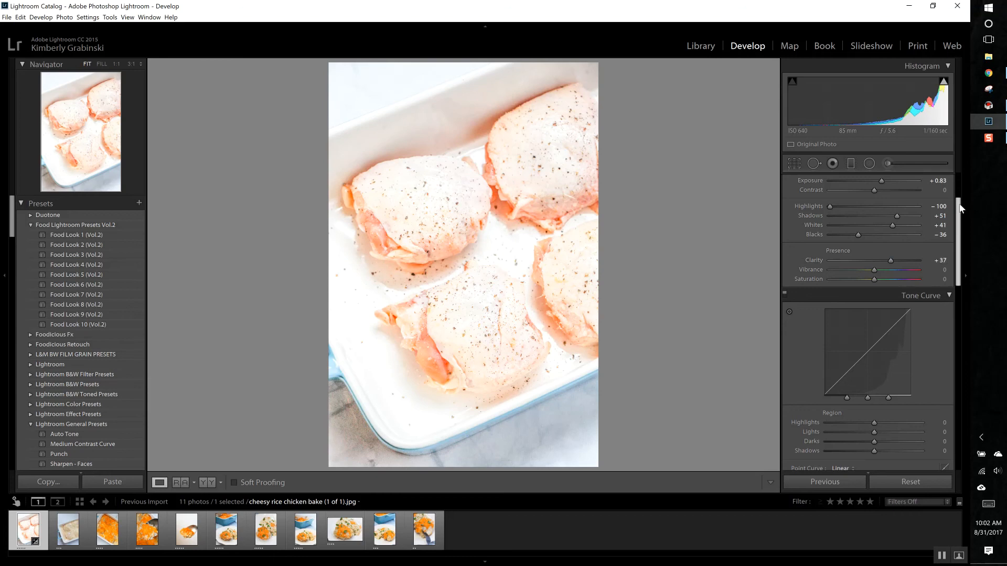
drag(958, 208, 958, 233)
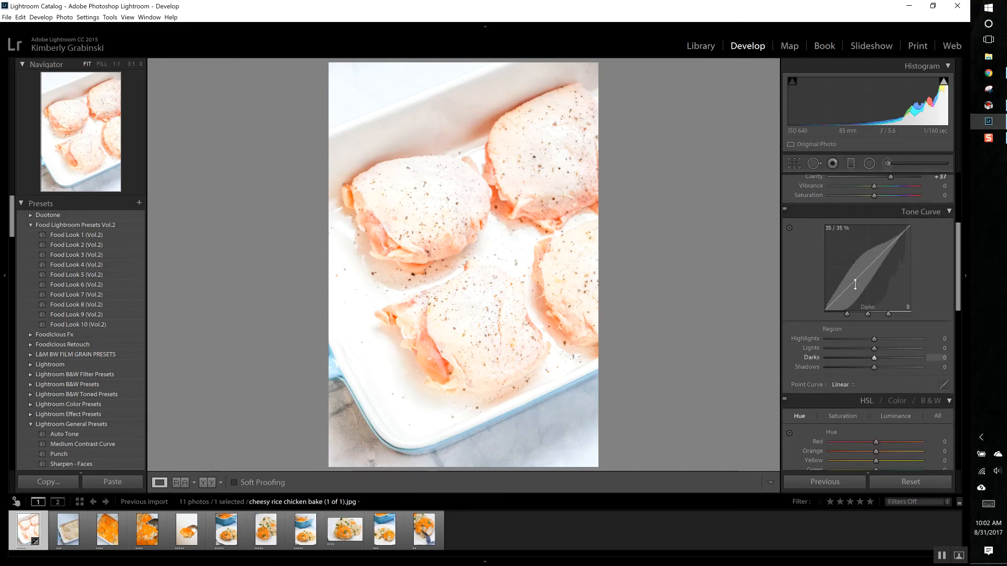
mouse_move(881, 261)
mouse_down()
mouse_move(885, 235)
mouse_move(886, 253)
mouse_up()
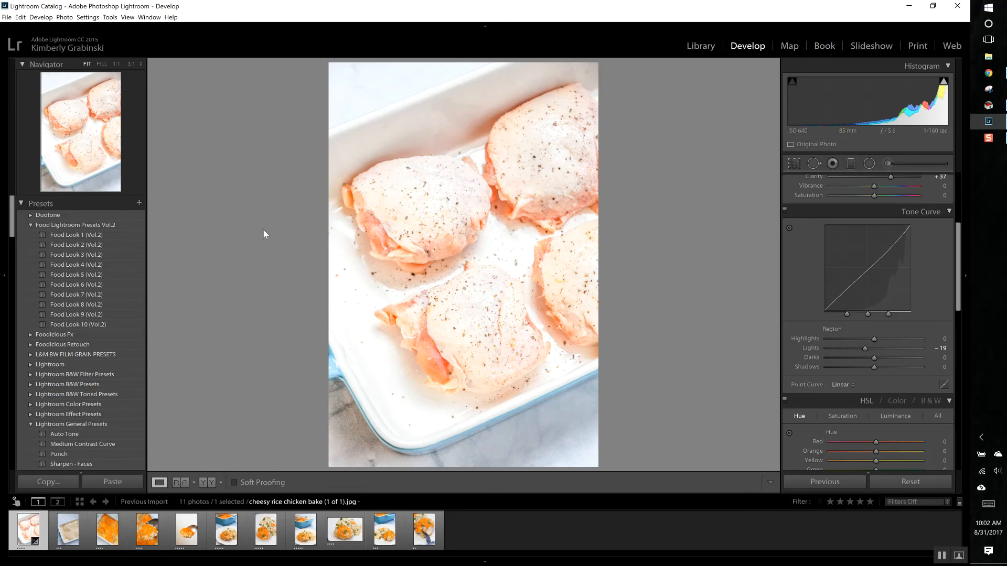
Step: Set the photo's Sharpening amount to 107
scroll(108, 273, down, 15)
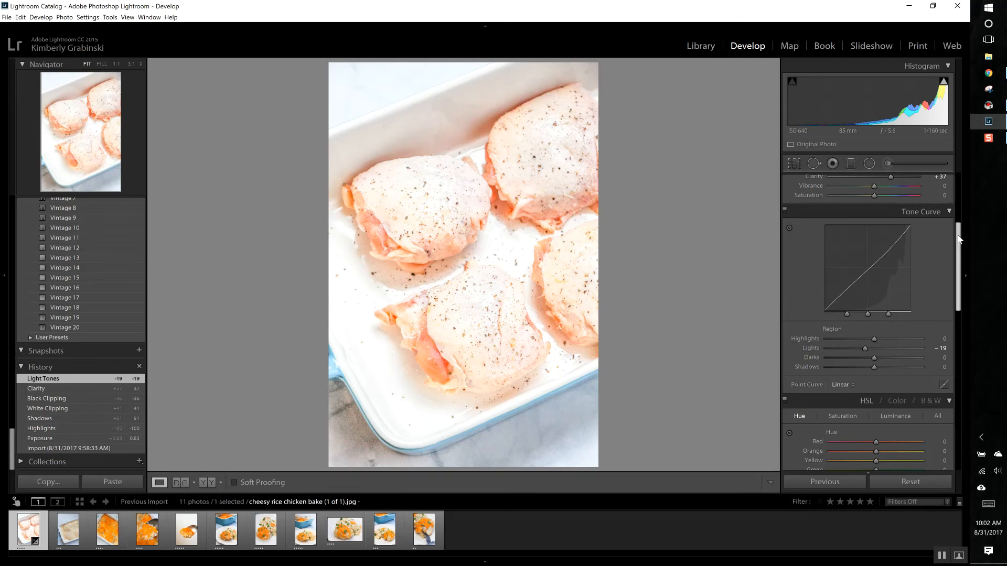
drag(958, 239, 955, 321)
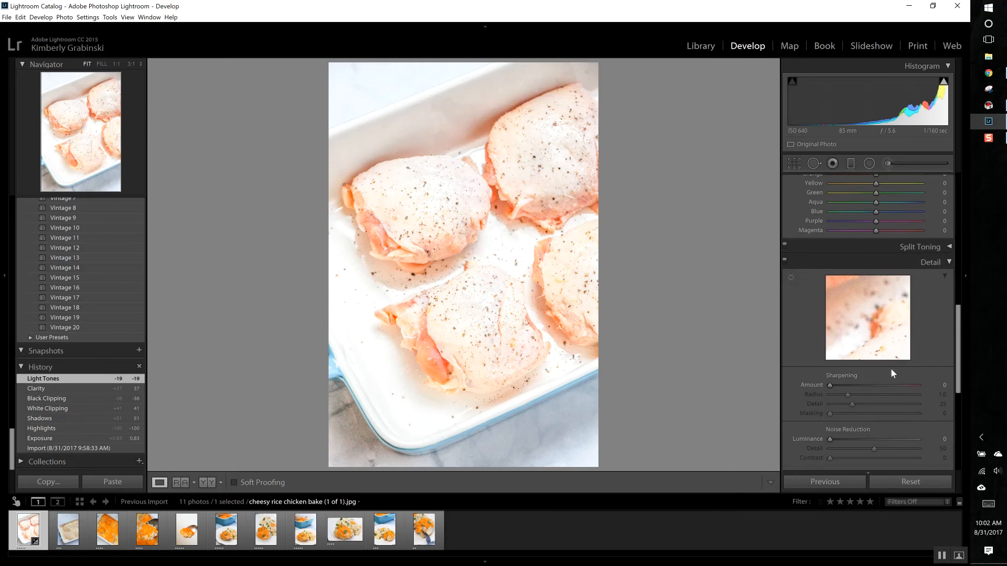
drag(829, 386, 893, 386)
drag(958, 328, 964, 395)
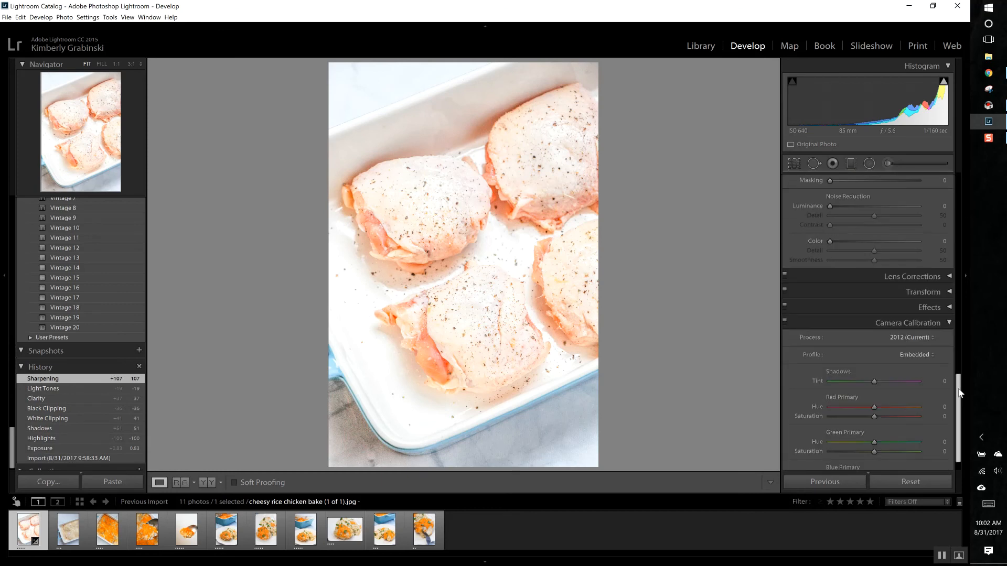
Step: Crop the photo tighter around the chicken, trimming the sides and bottom at the Original aspect with Constrain to Image enabled
drag(960, 394, 957, 204)
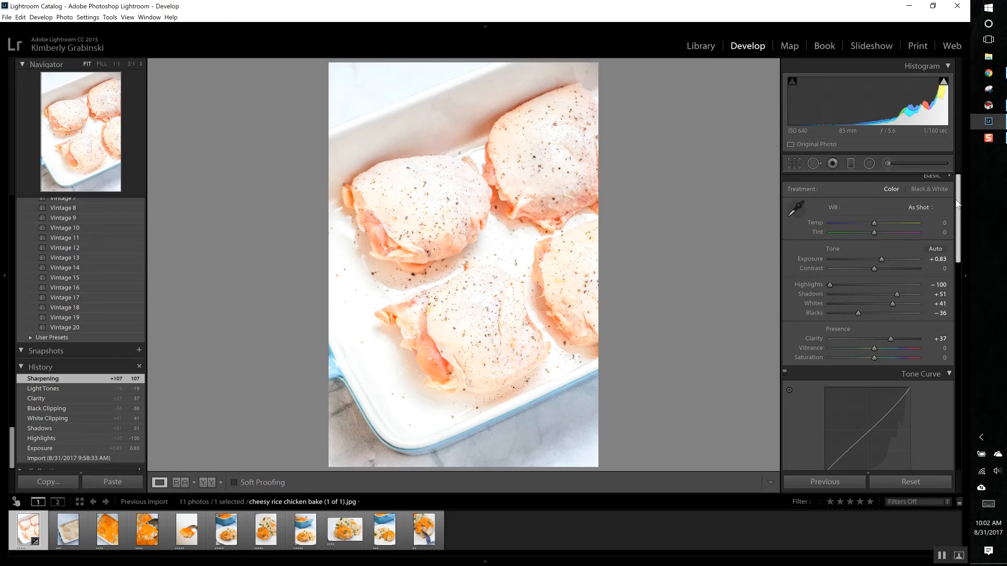
click(793, 164)
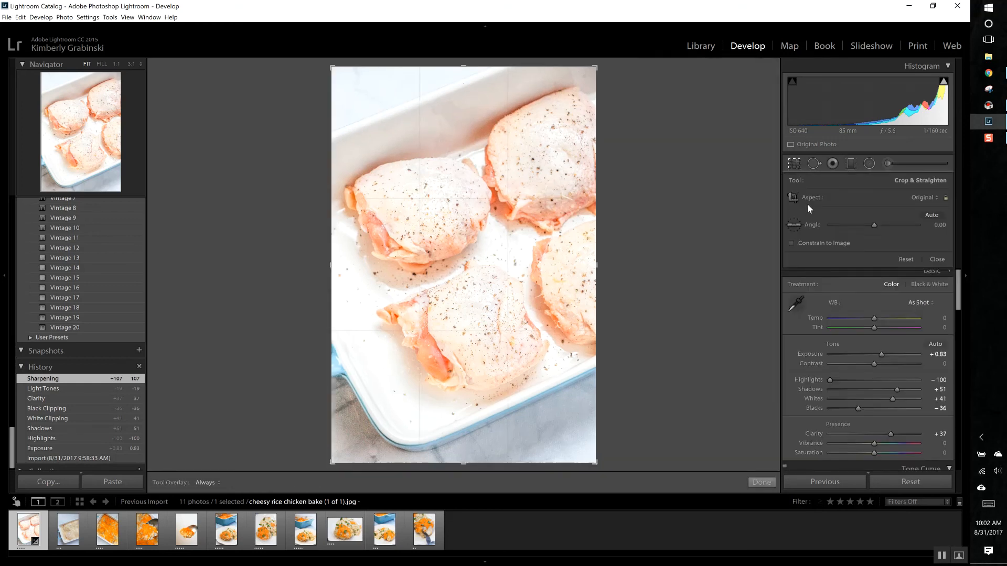
click(792, 243)
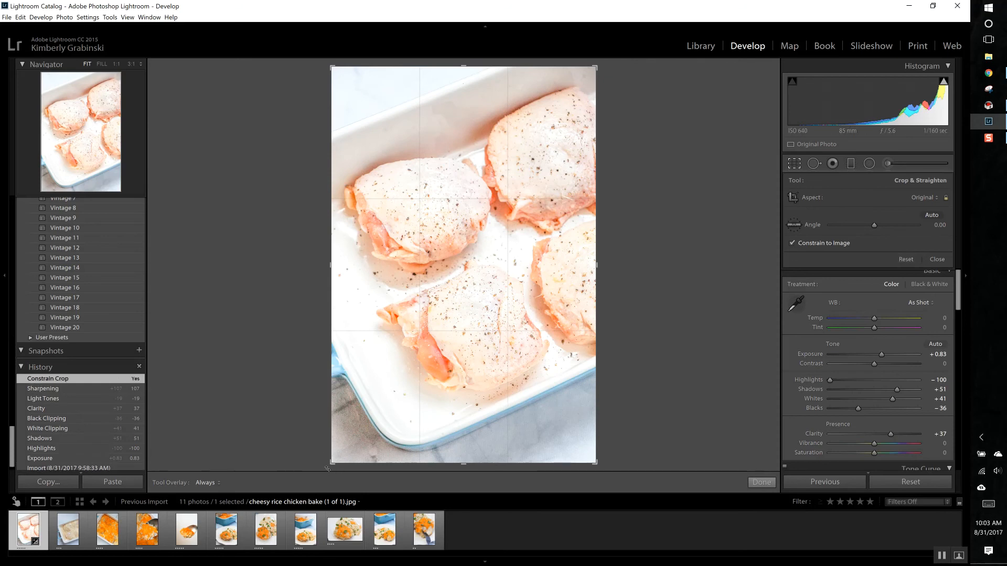
drag(332, 463, 365, 411)
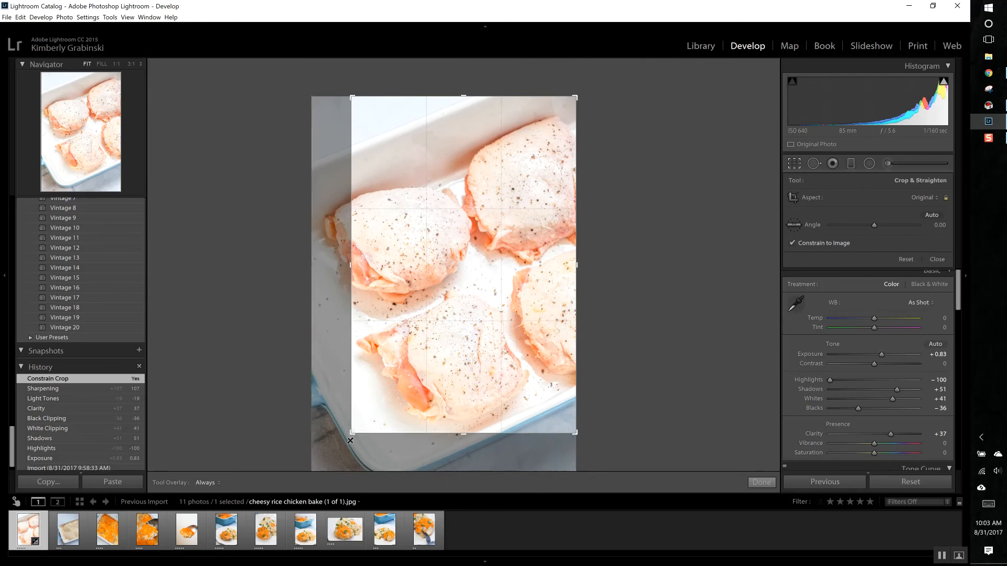
mouse_move(471, 287)
mouse_down()
mouse_move(492, 265)
mouse_move(489, 290)
mouse_up()
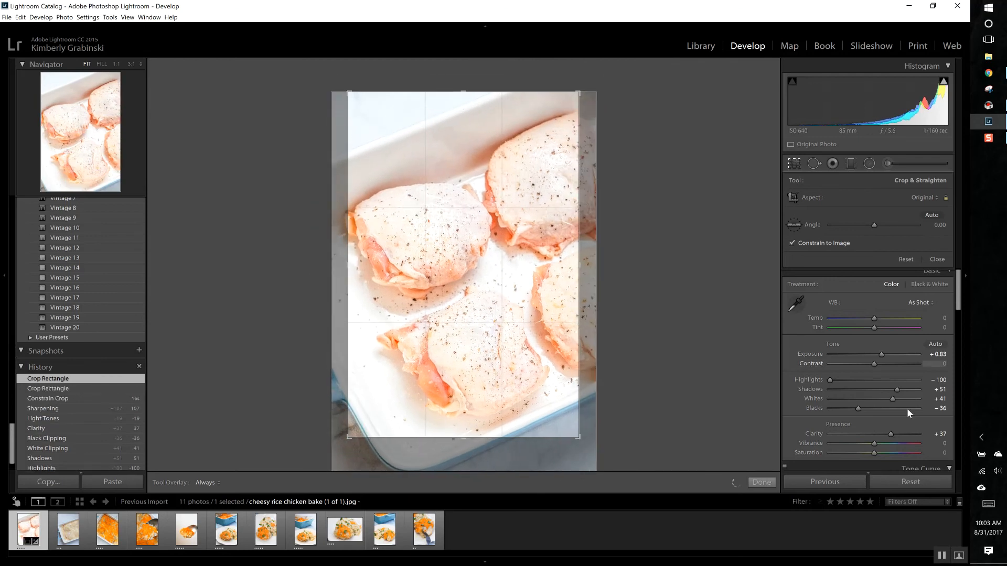
click(938, 259)
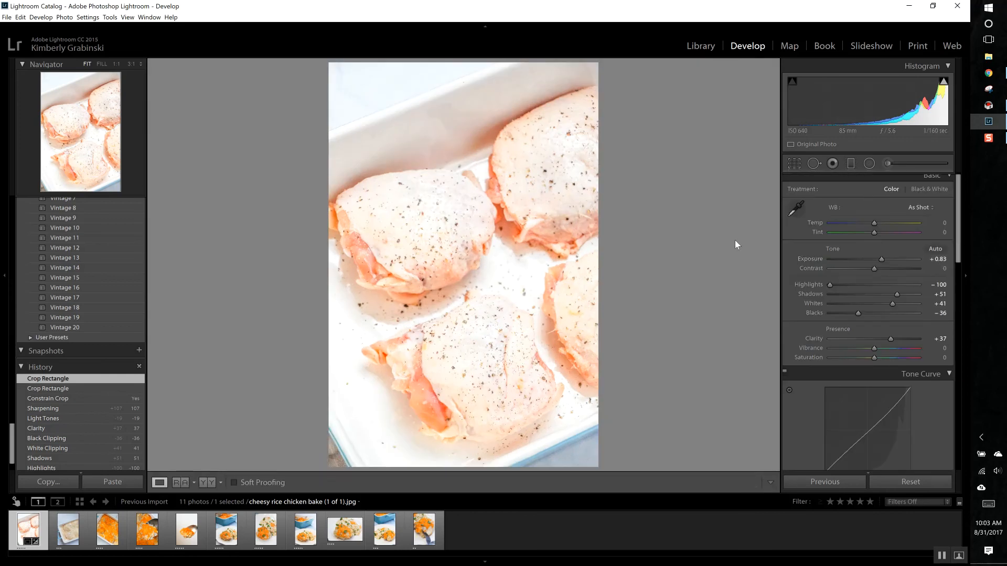
click(794, 163)
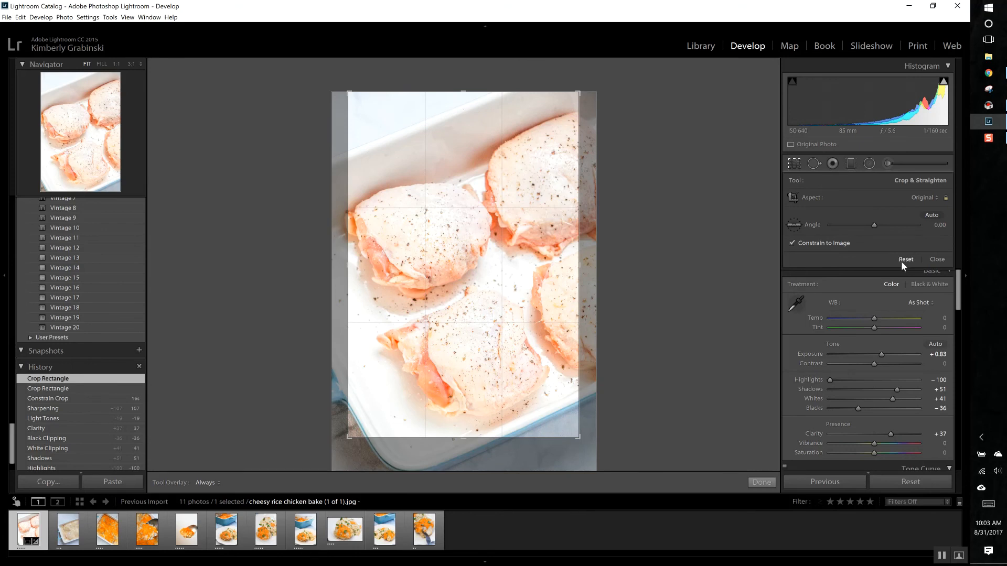
click(937, 260)
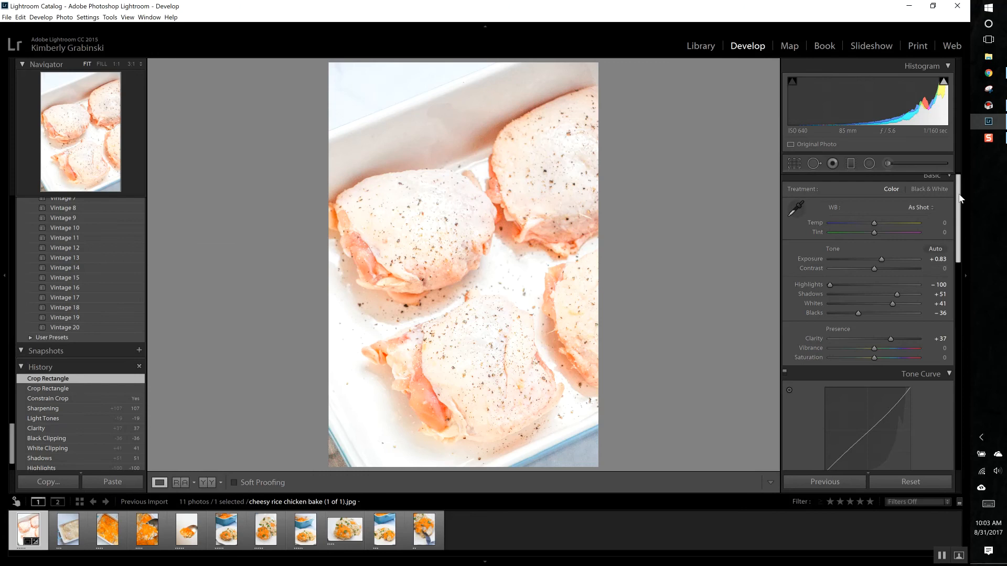
scroll(961, 198, down, 3)
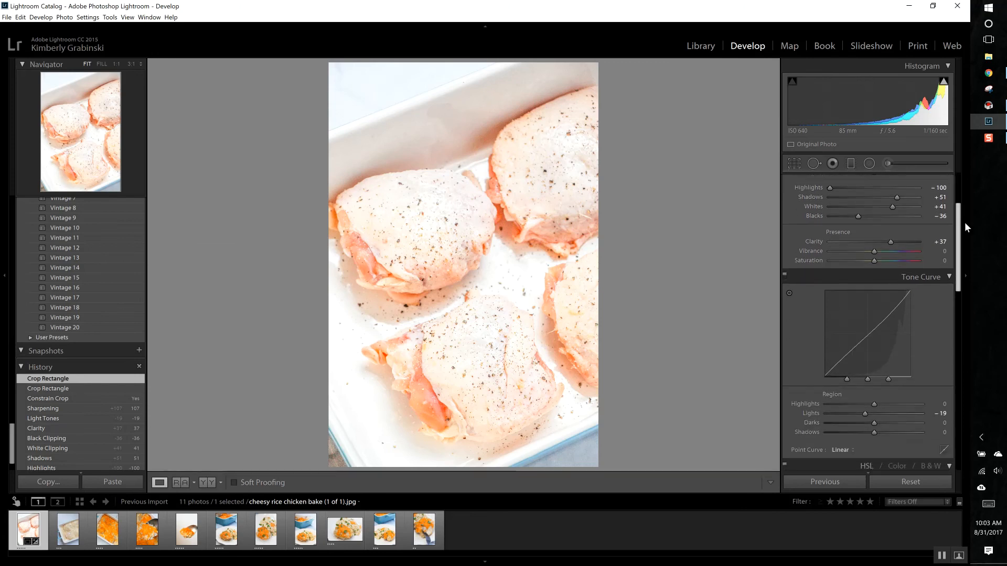
scroll(963, 211, up, 3)
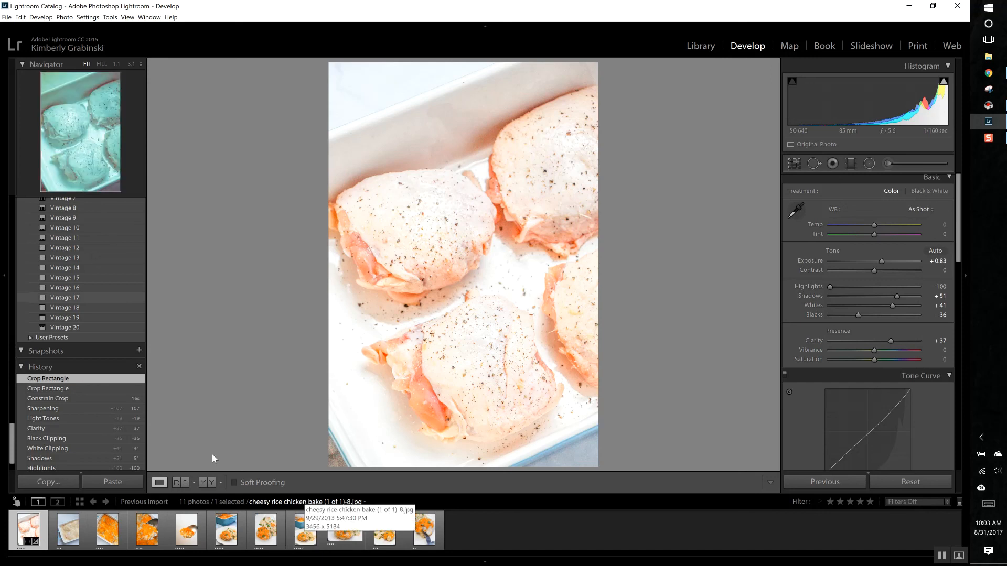
Step: Select the eighth photo, the plated chicken and rice in front of the blue dish, for developing
click(308, 533)
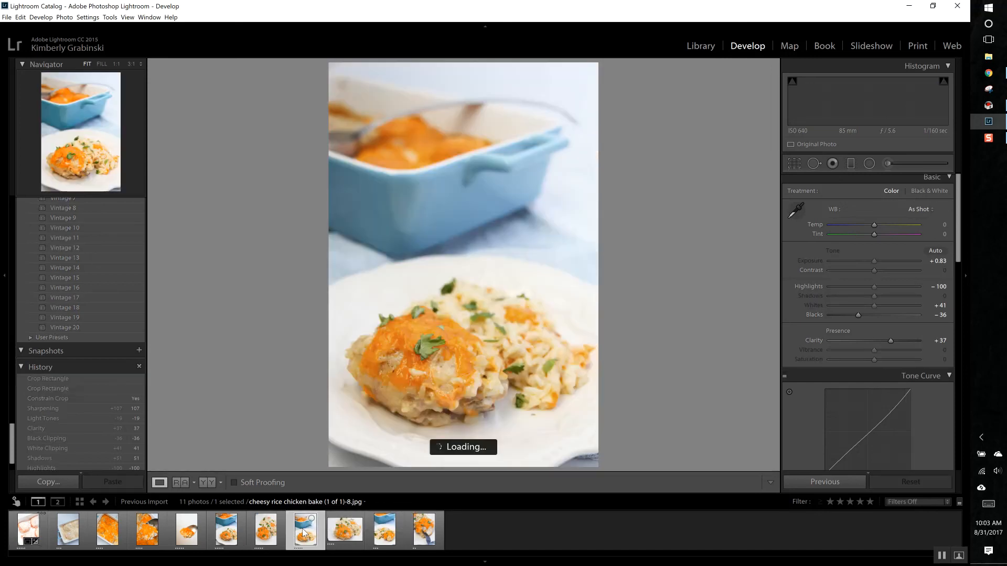
click(222, 531)
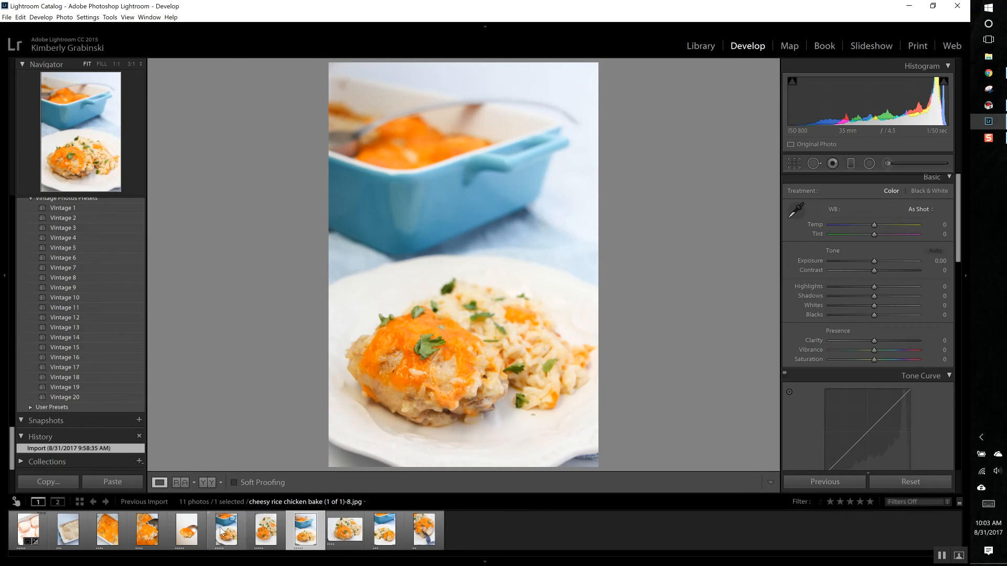
click(302, 530)
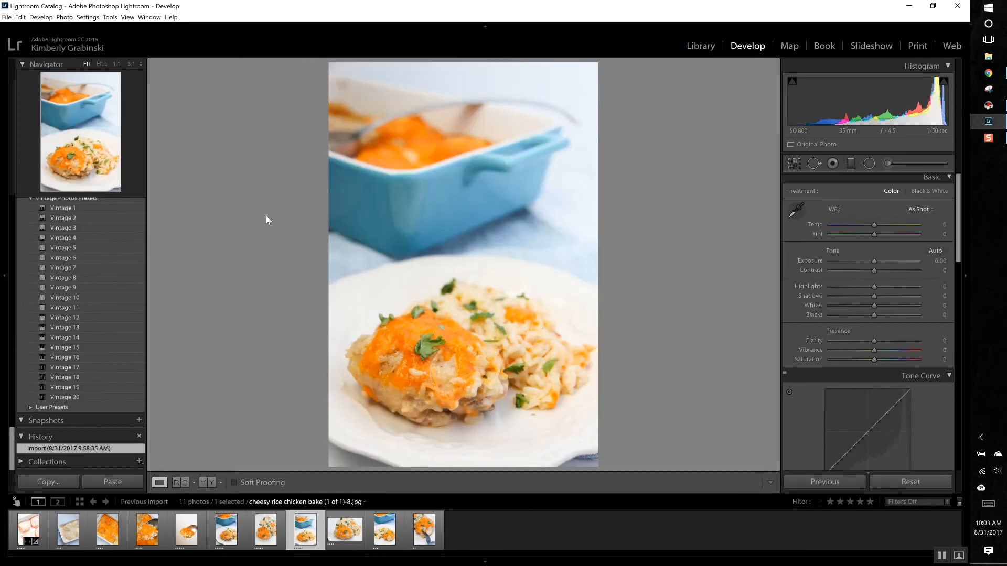
Step: Collapse the preset groups Food Lightroom Presets Vol.2, Lightroom General Presets, Portrait LR Presets, The Lovely Collection - 02 and Vintage Photos Presets
scroll(109, 267, up, 15)
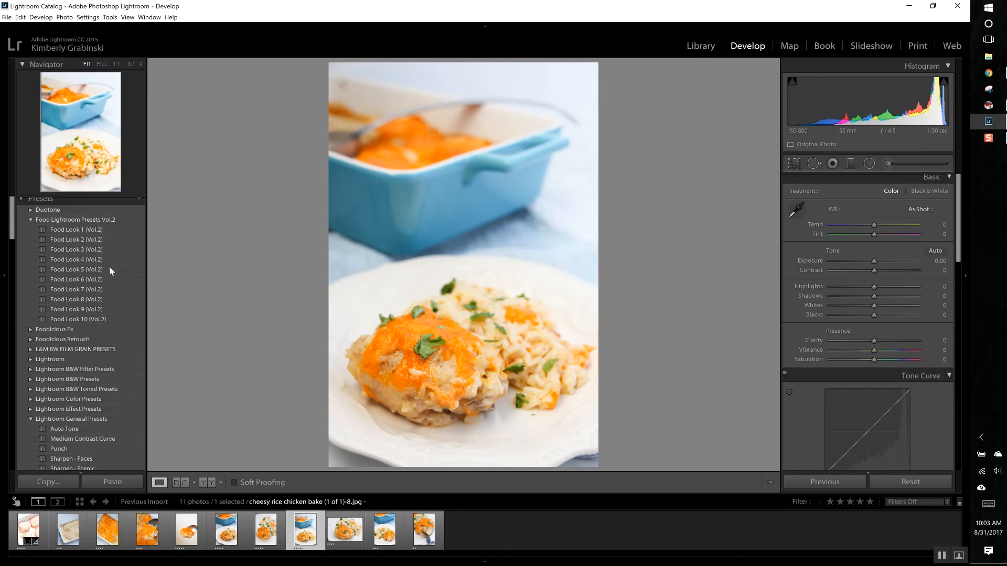
scroll(109, 266, up, 1)
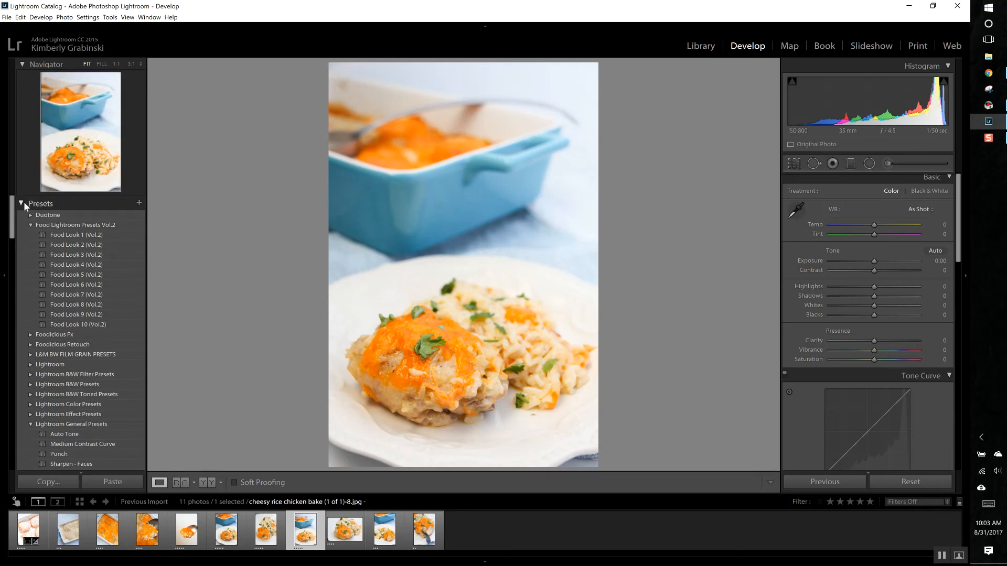
click(30, 225)
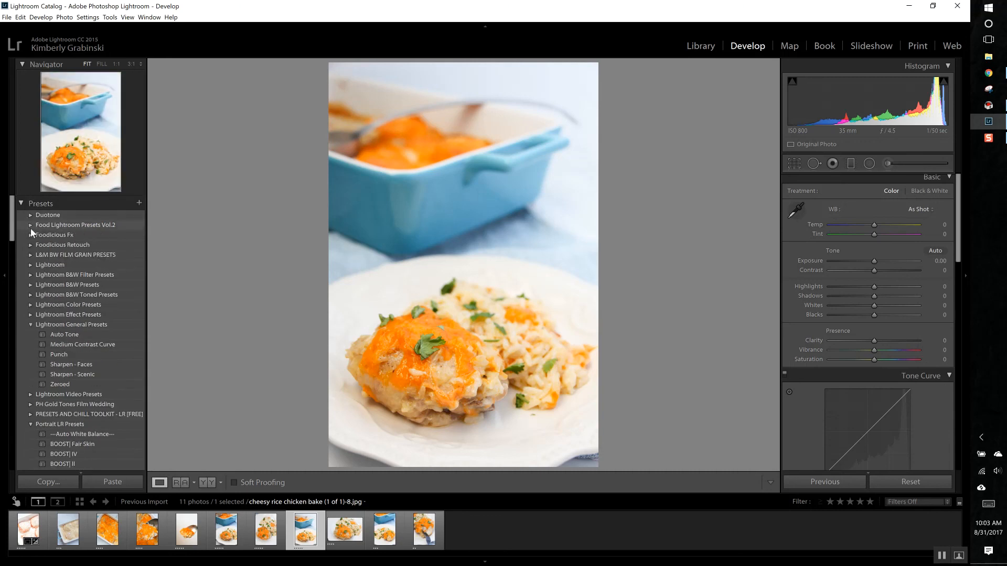
click(30, 325)
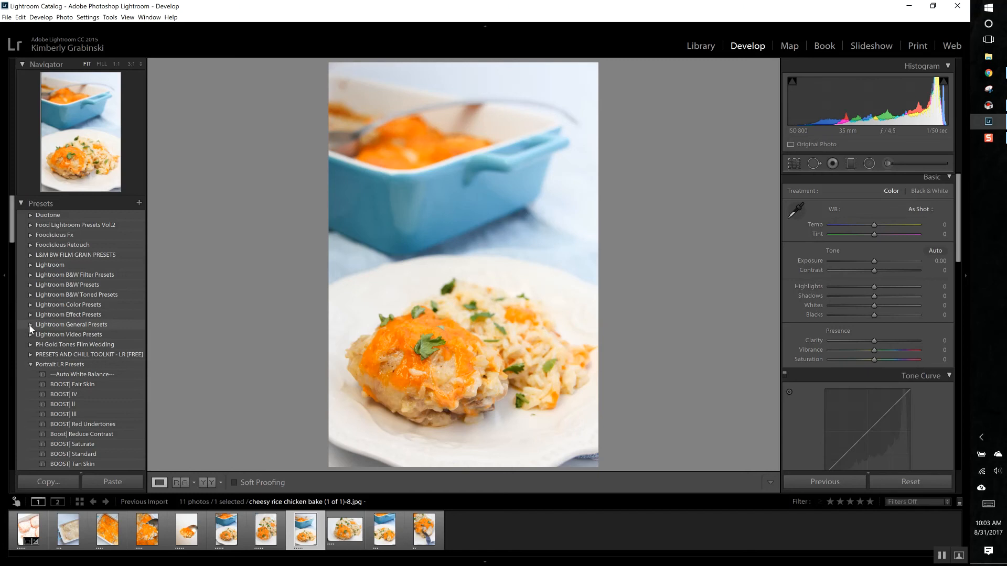
click(31, 366)
click(30, 375)
click(30, 383)
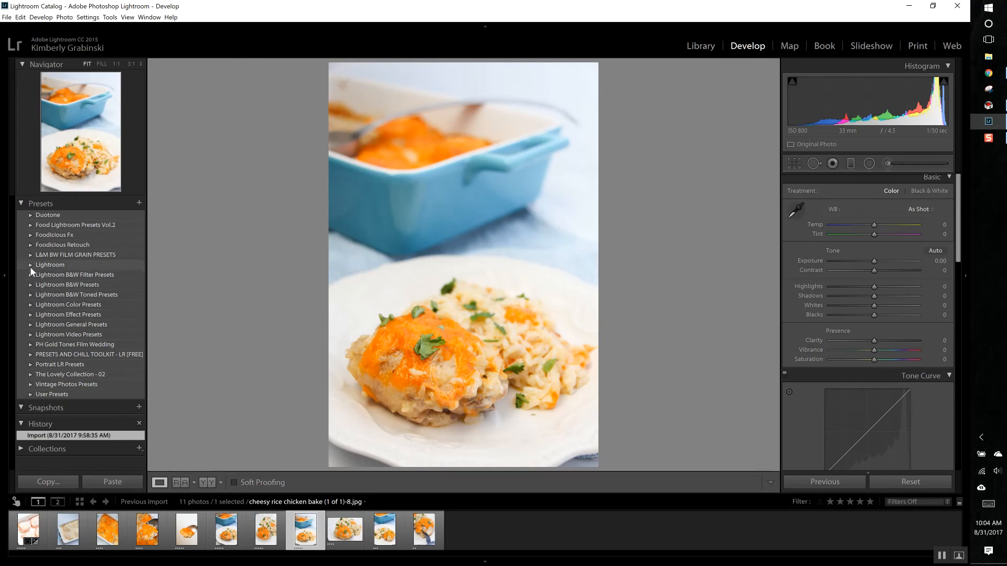
Step: Apply the Food Look 7 (Vol.2) preset from the Food Lightroom Presets Vol.2 group to the eighth photo
click(31, 226)
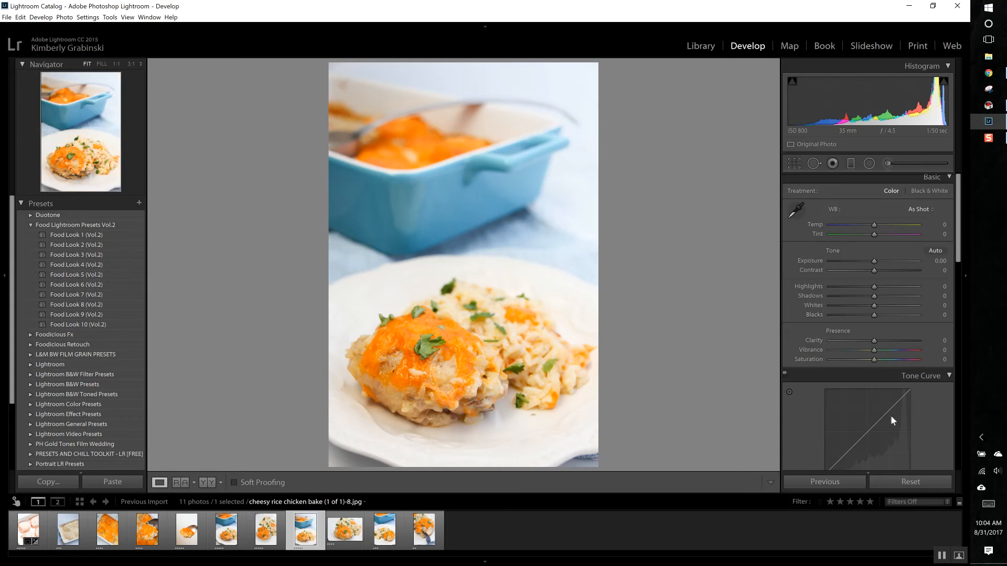
click(84, 298)
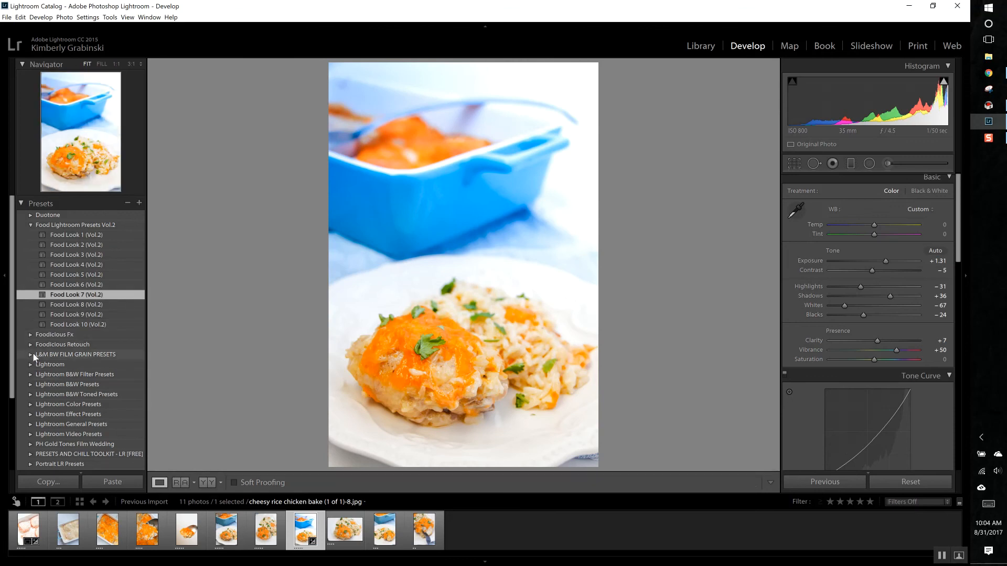
Step: Try the Auto Tone preset from Lightroom General Presets on the photo and undo it
click(29, 414)
scroll(68, 371, down, 1)
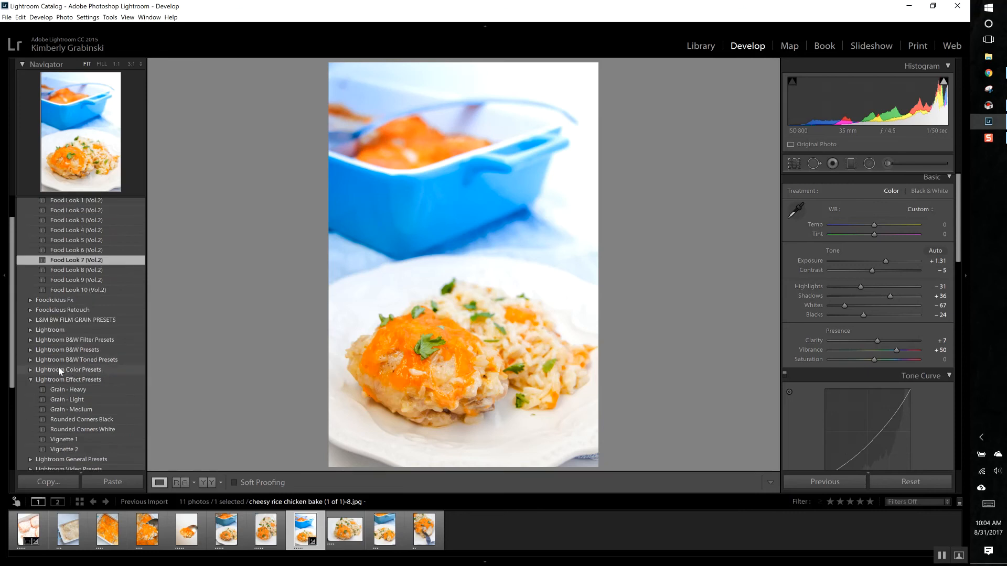
click(30, 370)
click(31, 325)
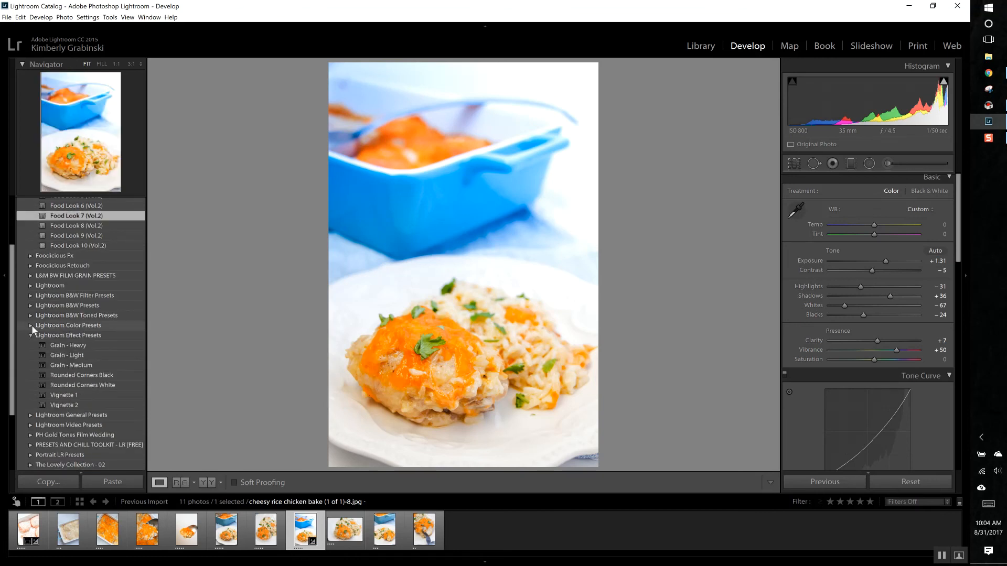
click(31, 414)
click(59, 343)
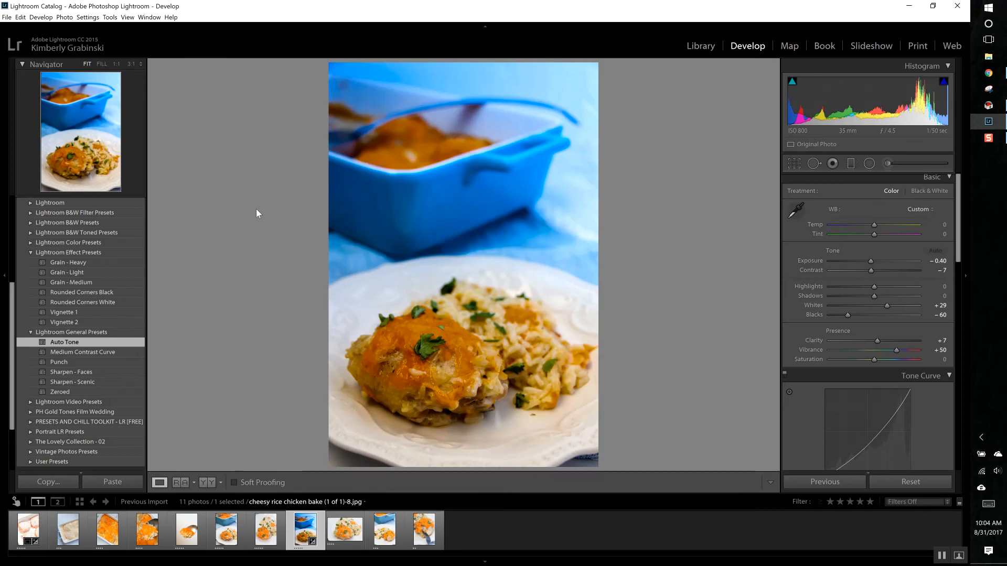
key(ctrl+z)
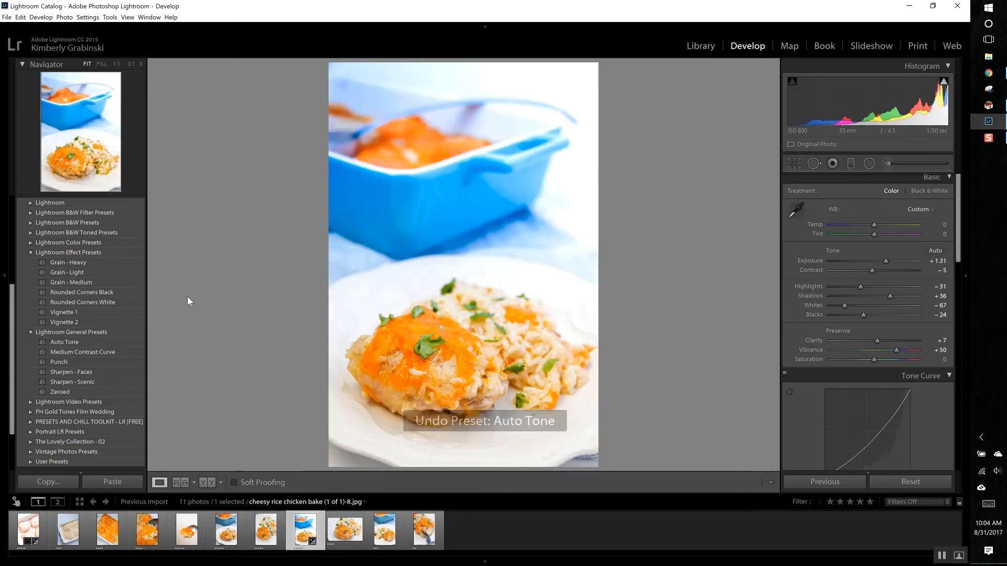
Step: Examine the presets offered in the Foodicious Fx and Foodicious Retouch groups
scroll(109, 340, down, 3)
scroll(90, 326, up, 4)
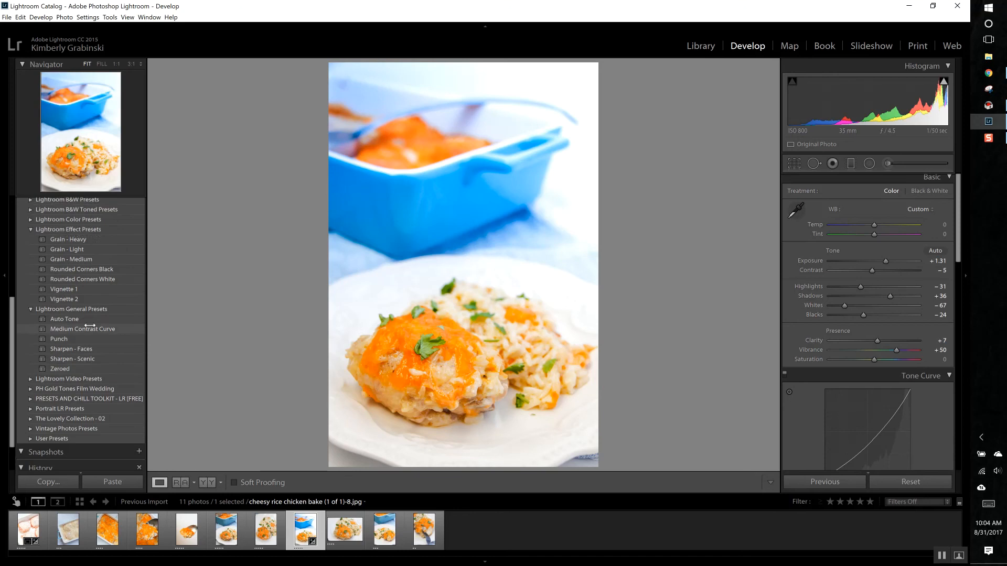
scroll(91, 326, up, 2)
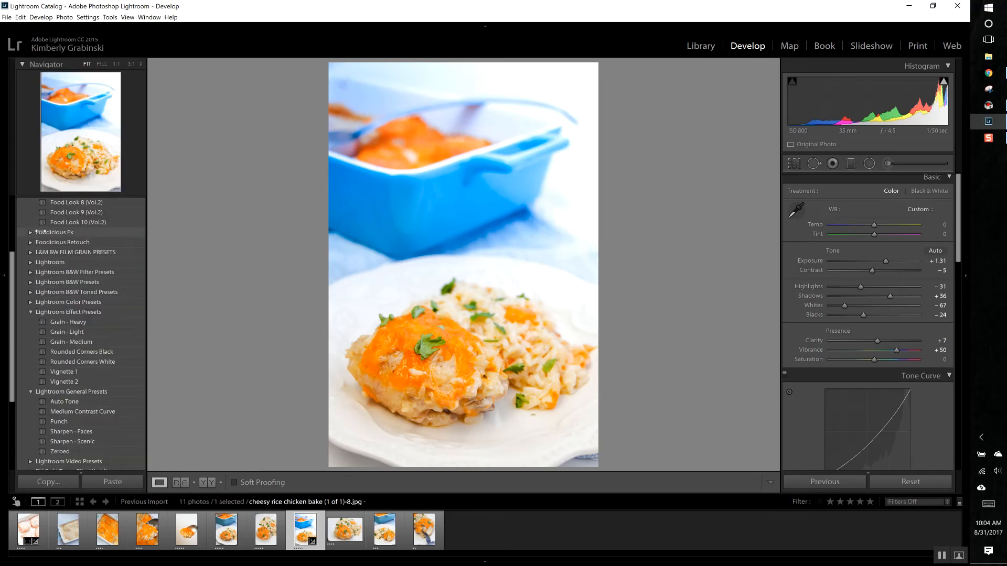
click(30, 233)
click(30, 232)
click(30, 232)
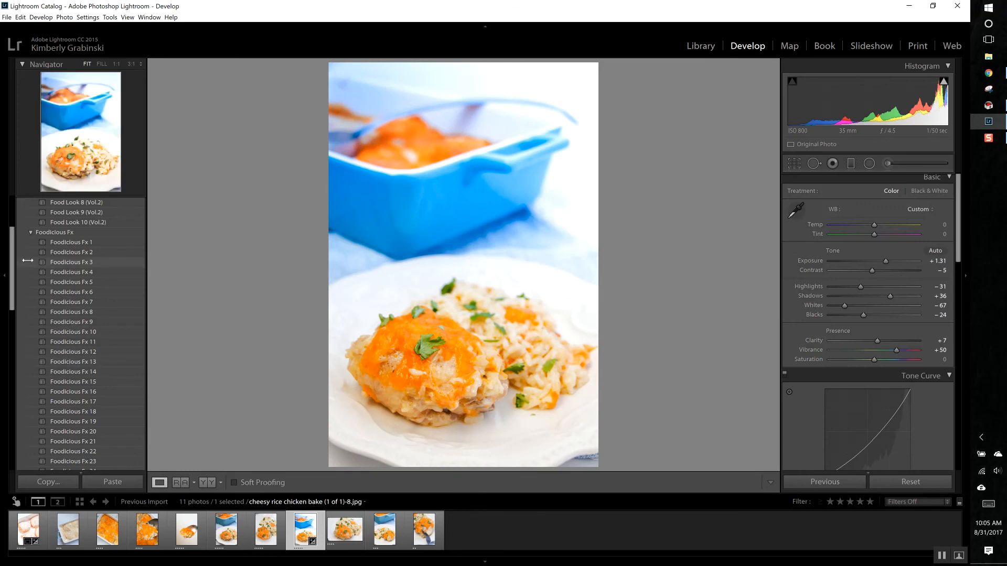
click(30, 233)
click(30, 242)
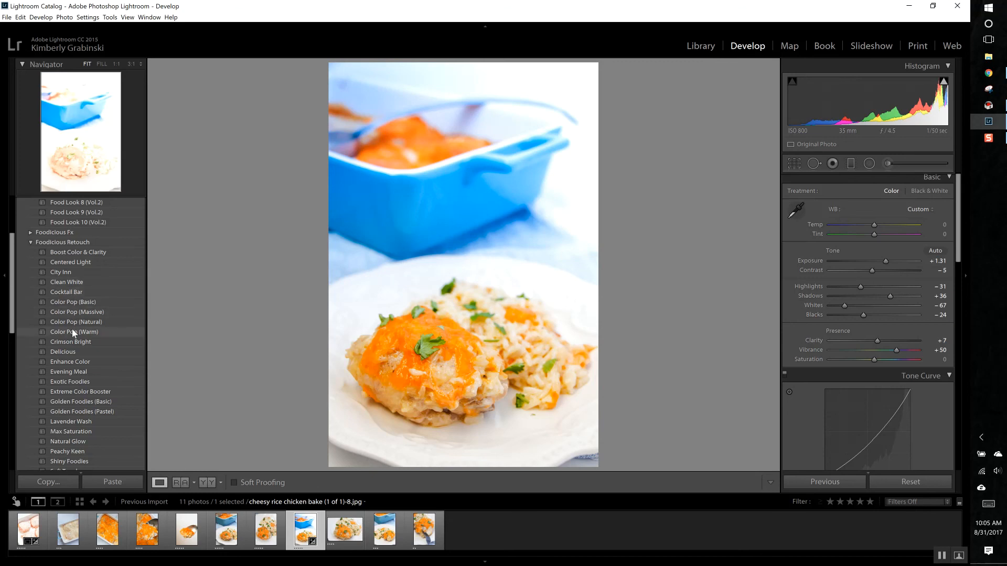
click(31, 243)
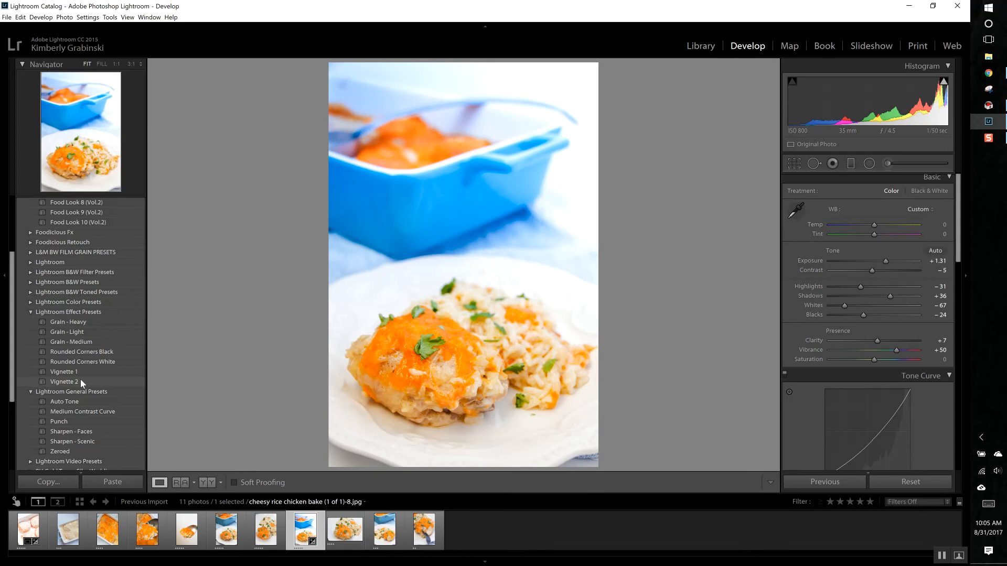
Step: Apply the Auto White Balance preset from the Portrait LR Presets group to the photo
scroll(81, 378, down, 3)
scroll(68, 345, up, 2)
scroll(61, 378, down, 2)
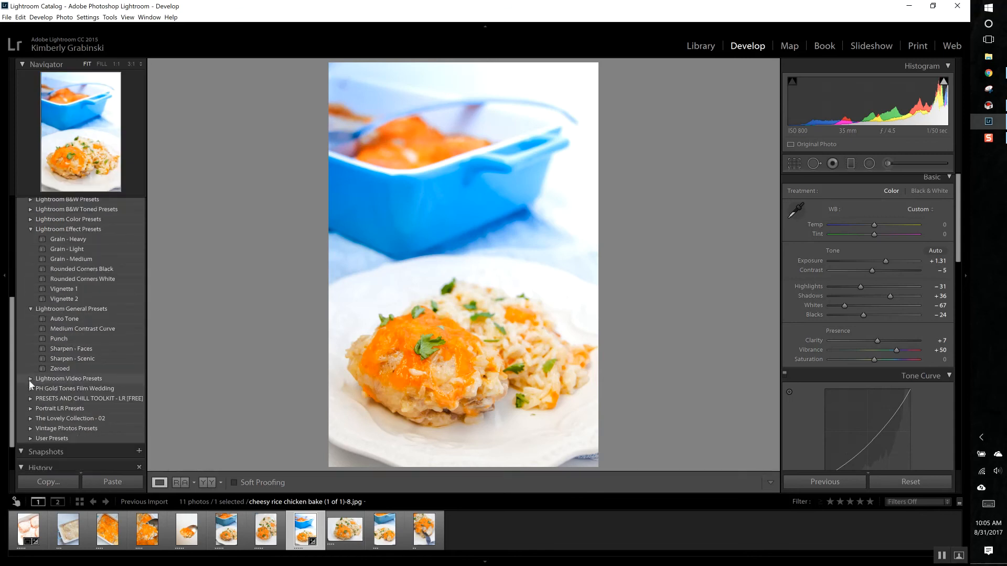
click(30, 409)
click(62, 419)
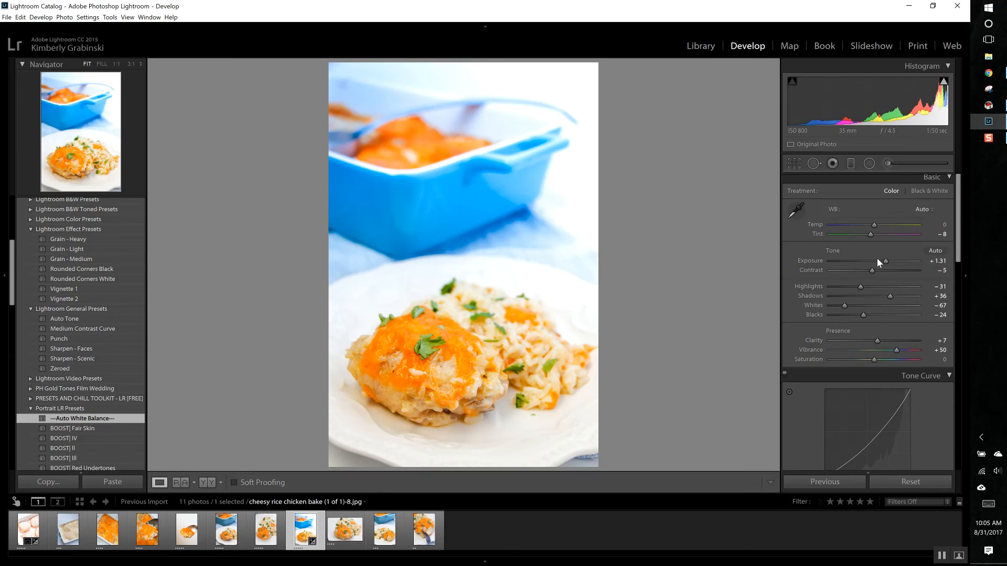
Step: Set the photo's Exposure to +1.92, Clarity to +2, Whites to -54, Blacks to -28 and Vibrance to +85
click(890, 261)
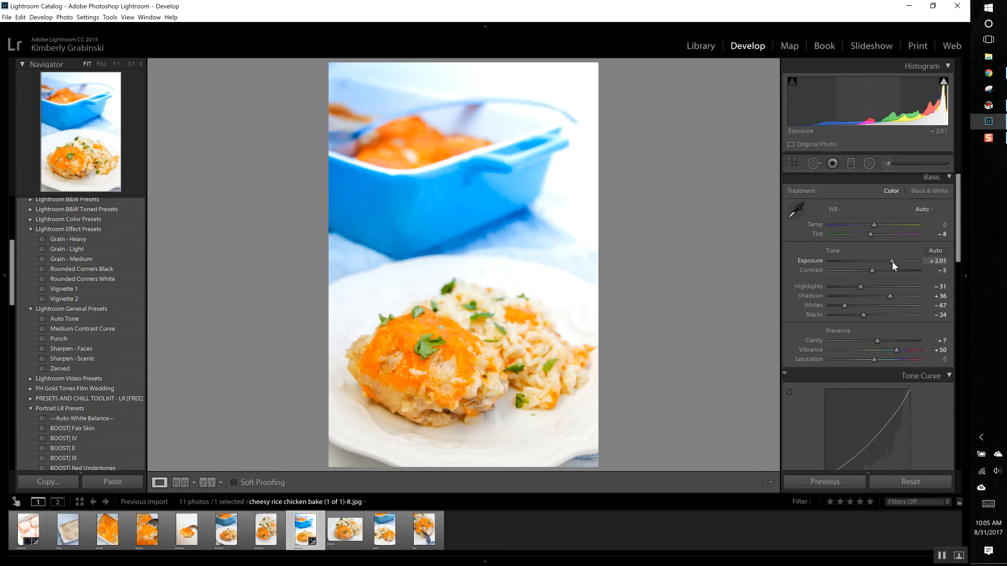
click(892, 261)
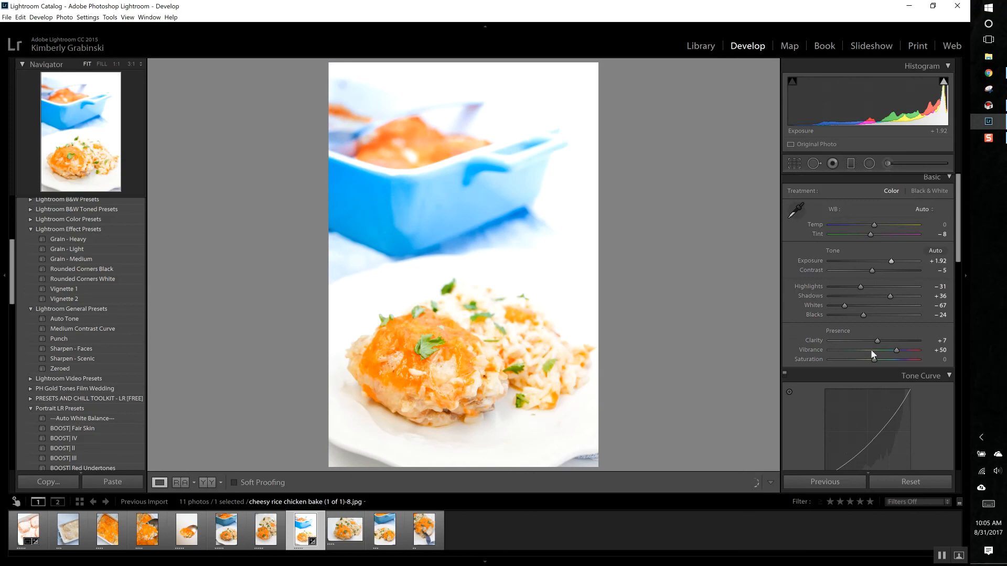
mouse_move(874, 341)
mouse_down()
mouse_move(899, 341)
mouse_move(873, 340)
mouse_up()
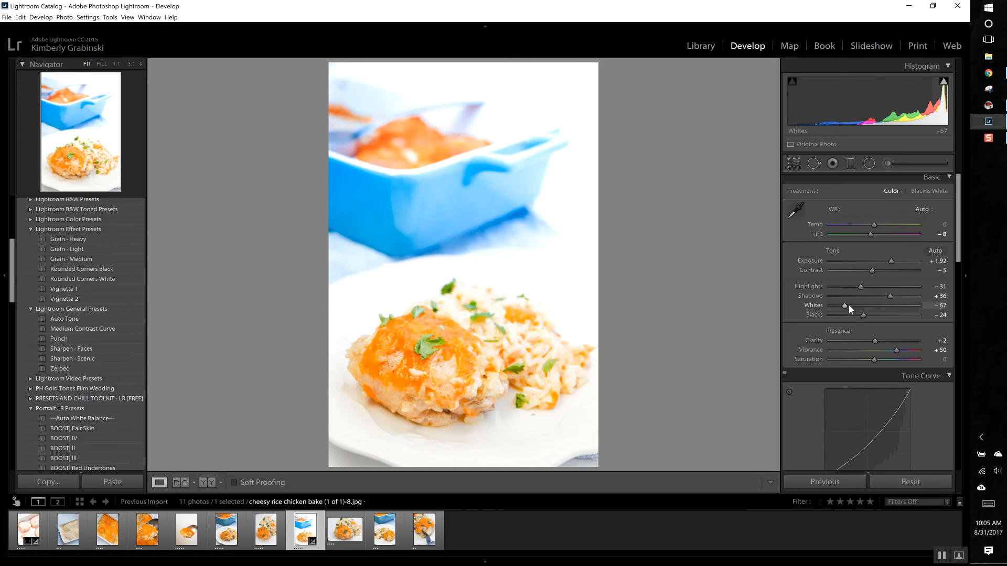
drag(844, 306, 859, 325)
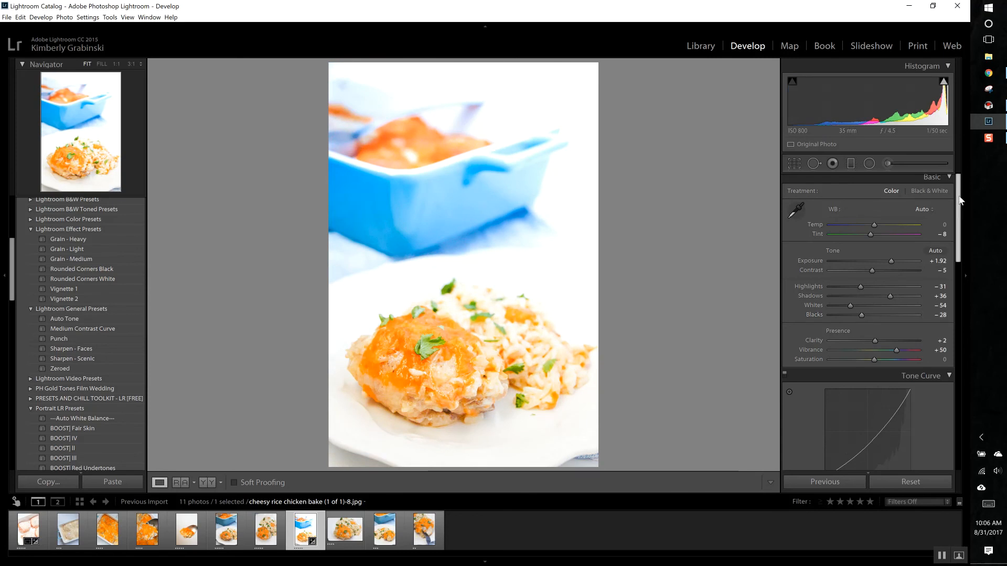
drag(959, 201, 959, 221)
drag(895, 279, 912, 279)
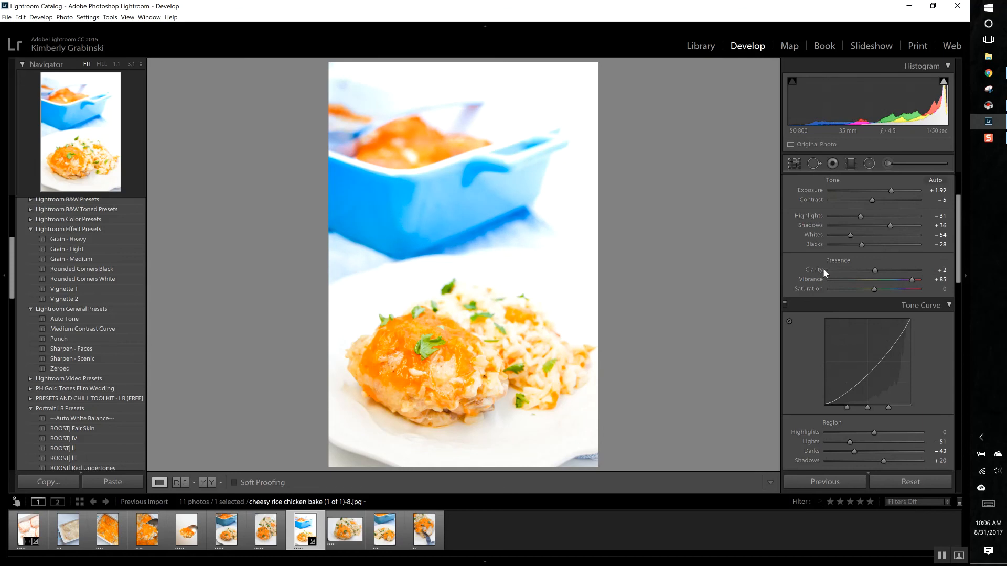
Step: Look at the tenth photo for comparison and set the eighth photo's Exposure to +2.16
click(389, 534)
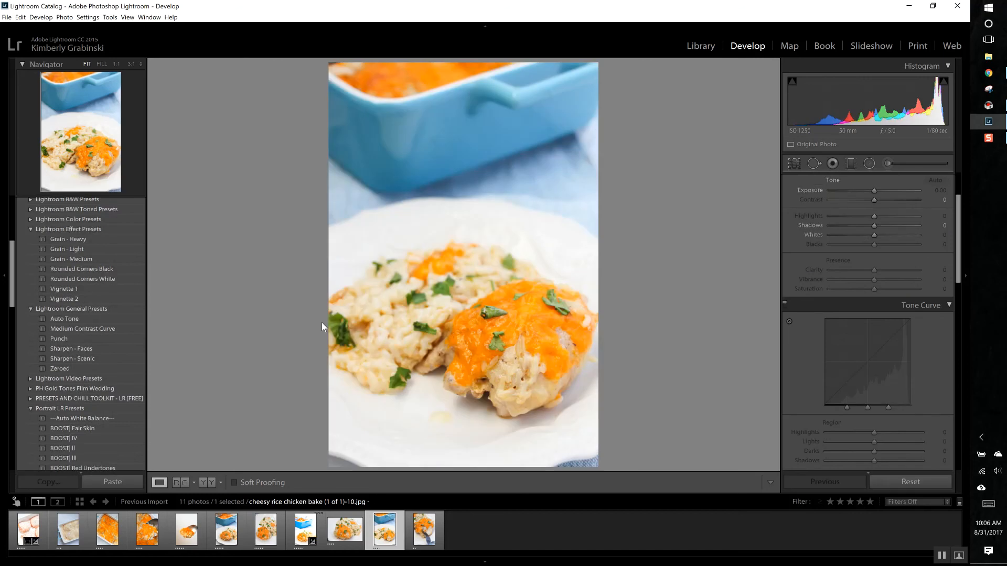
click(292, 531)
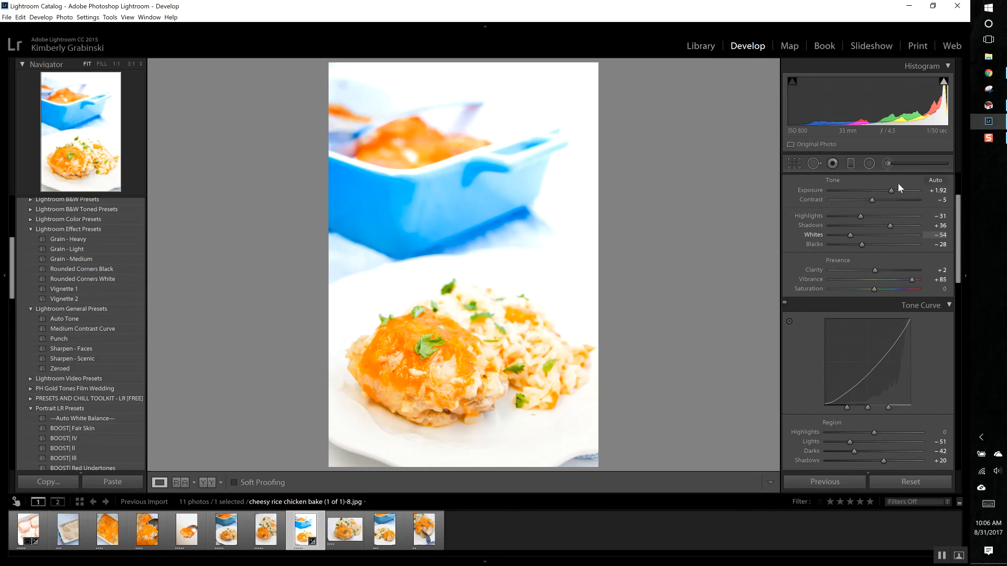
drag(894, 189, 893, 190)
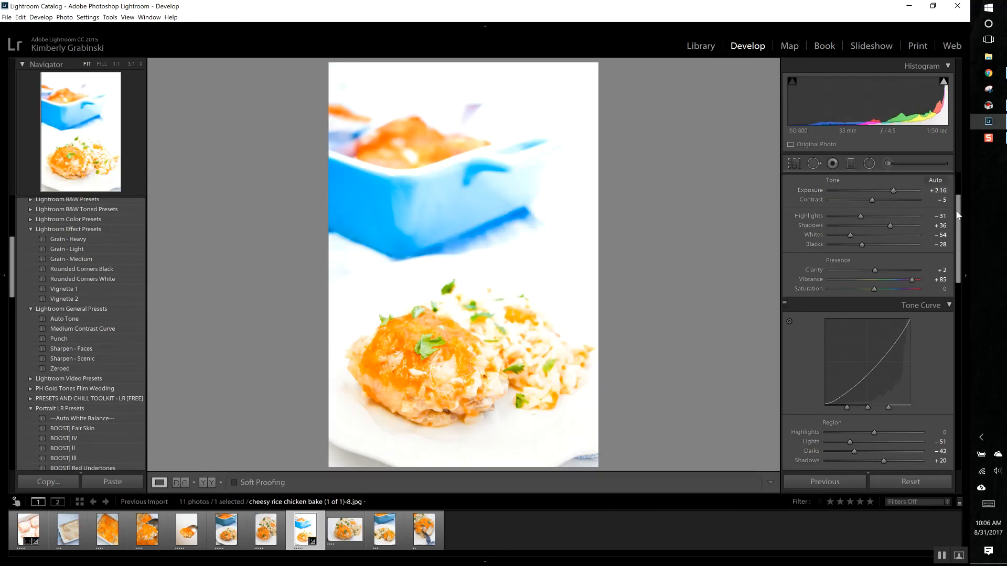
drag(960, 216, 959, 181)
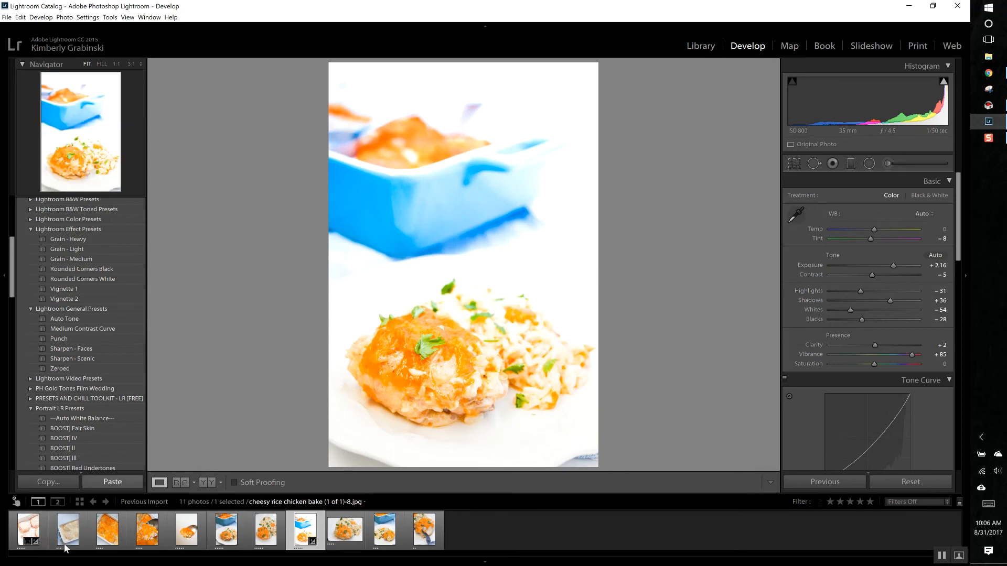
Step: View the first and second photos in Develop and return to the edited eighth photo
click(26, 531)
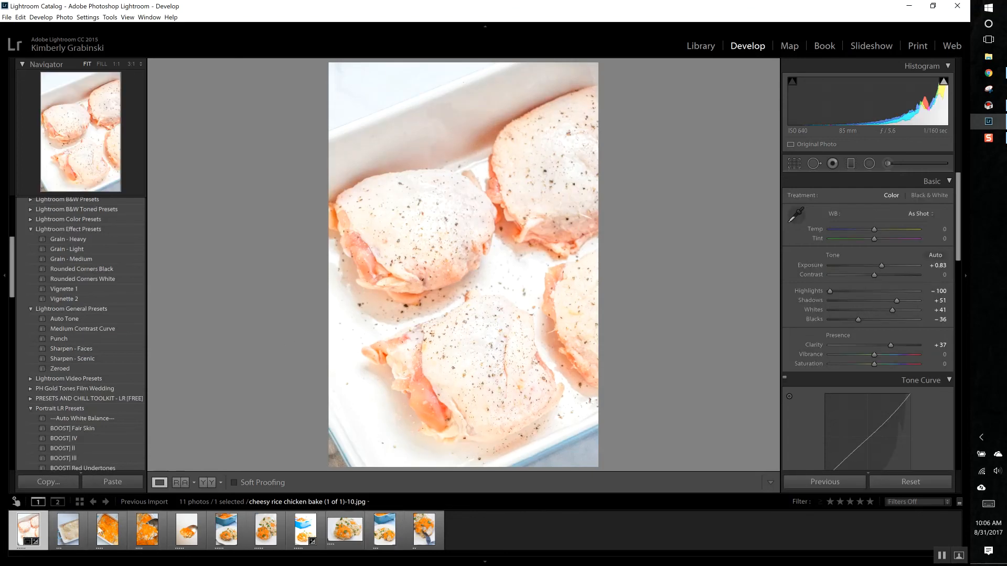
click(72, 534)
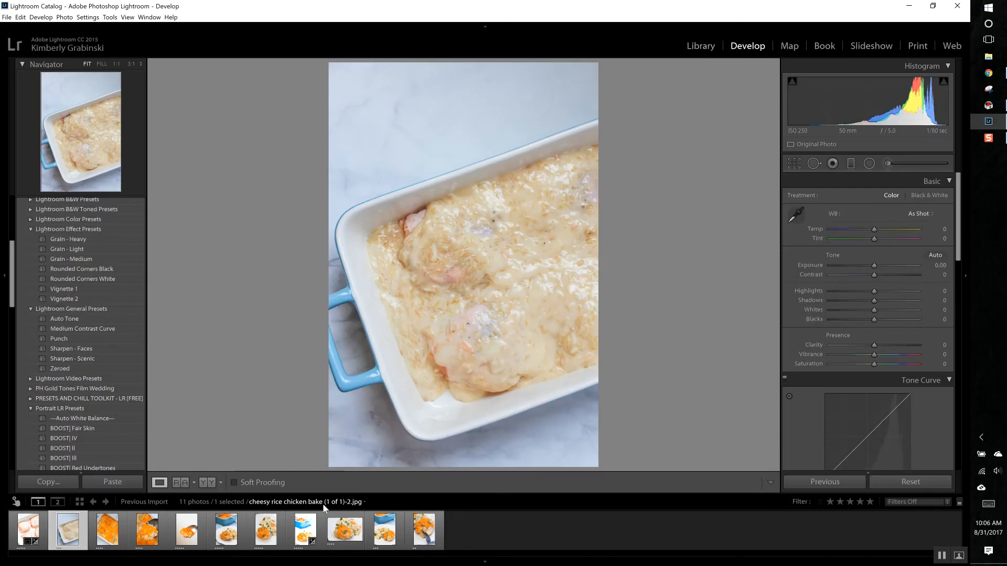
click(303, 535)
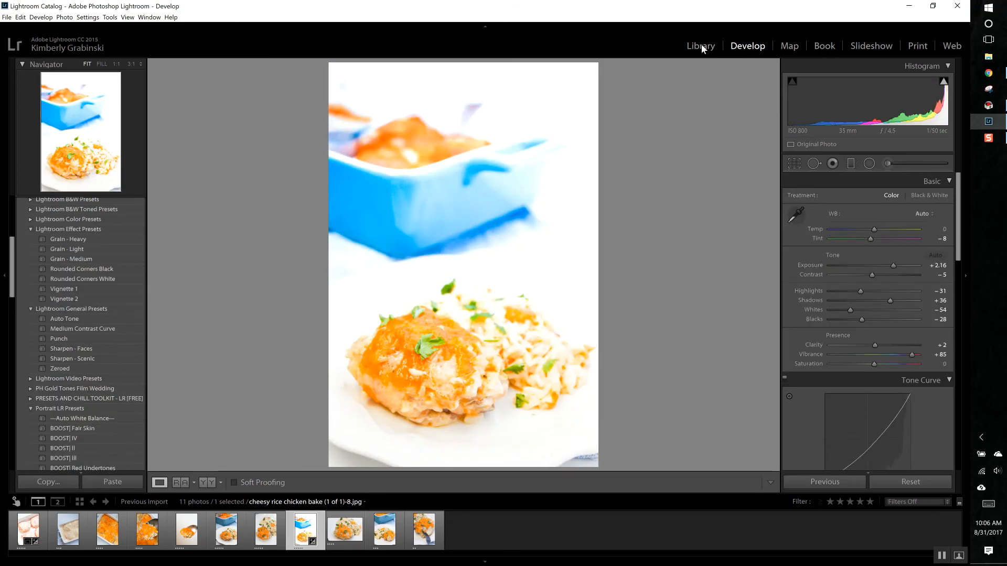
Step: Select all eleven photos in the Library grid, keeping the edited eighth photo as the primary selection
click(700, 46)
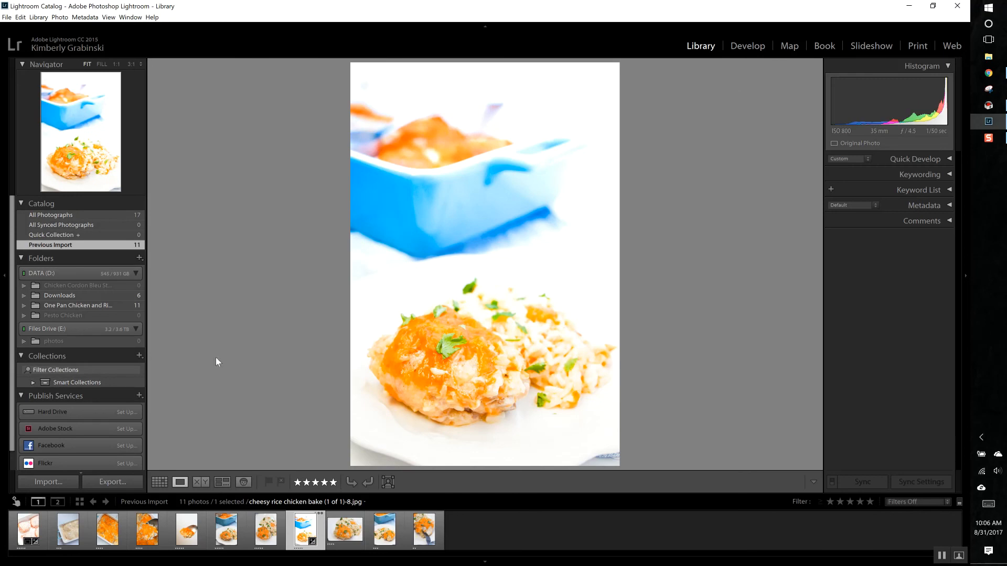
click(160, 481)
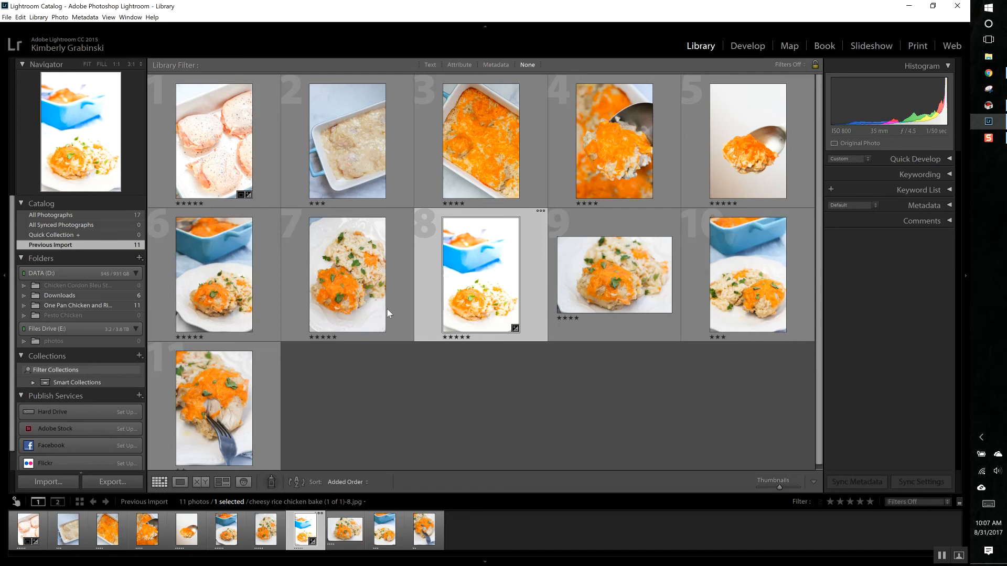
ctrl+click(367, 297)
ctrl+click(251, 304)
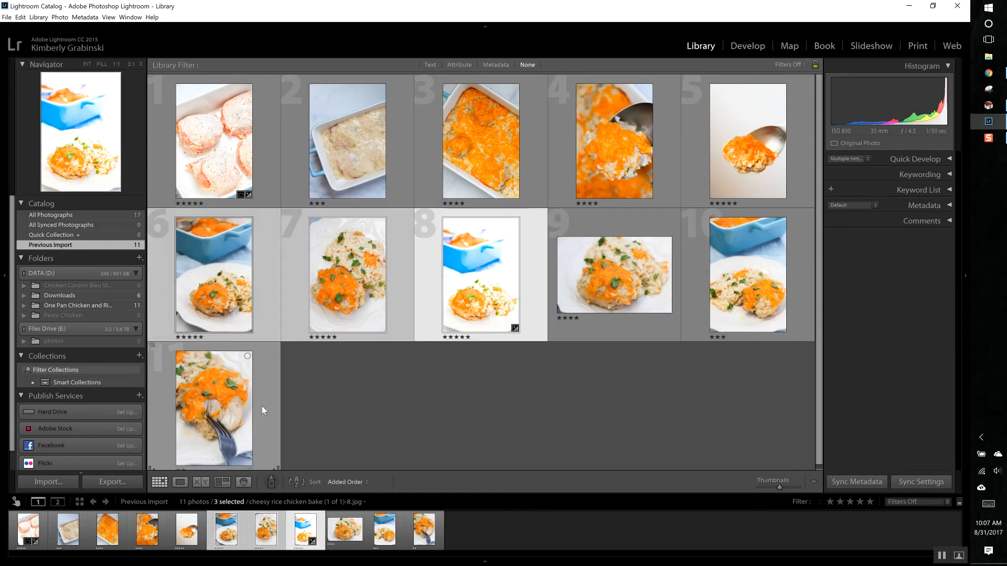
ctrl+click(263, 402)
ctrl+click(624, 259)
ctrl+click(729, 261)
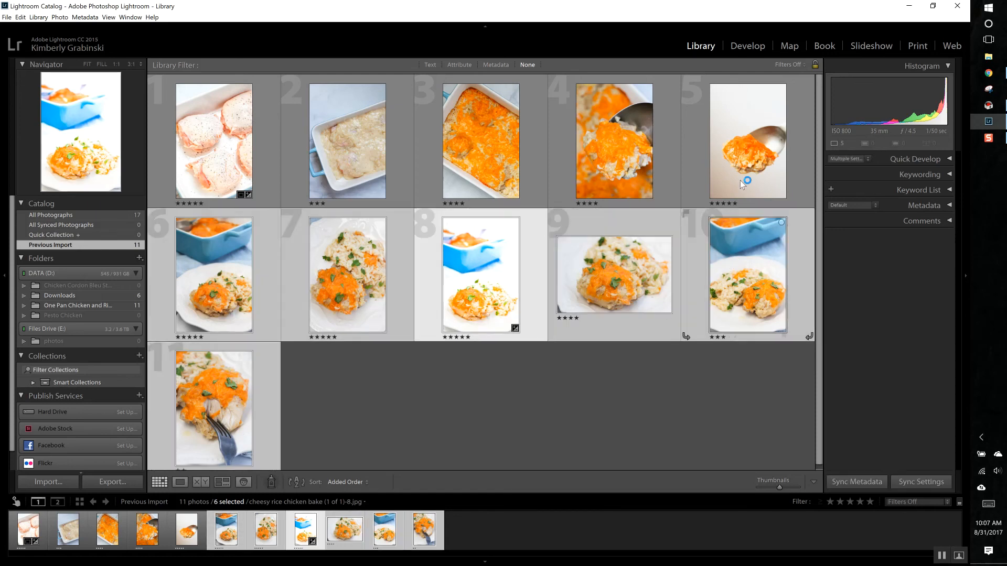
ctrl+click(745, 168)
ctrl+click(643, 164)
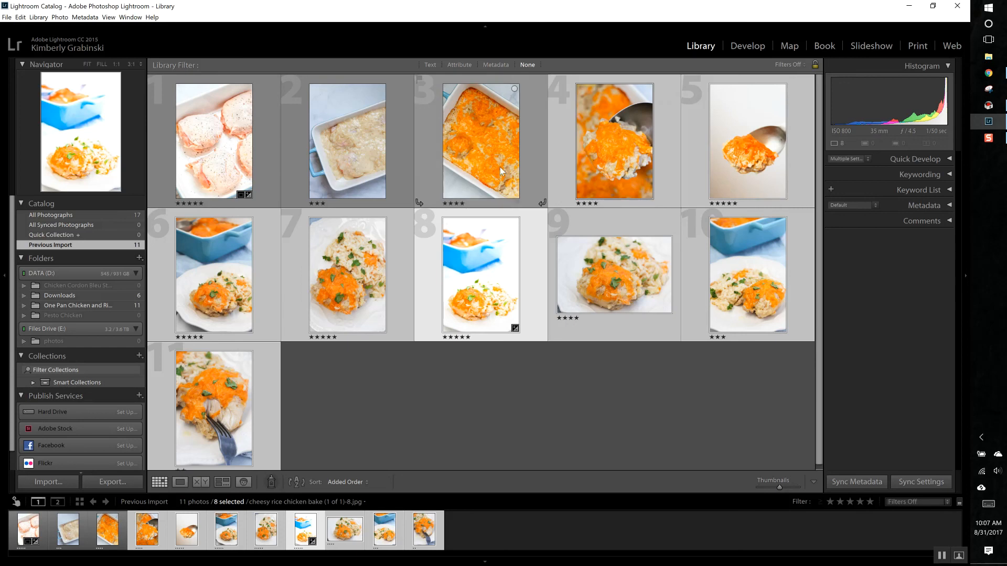
ctrl+click(499, 166)
ctrl+click(368, 190)
ctrl+click(247, 164)
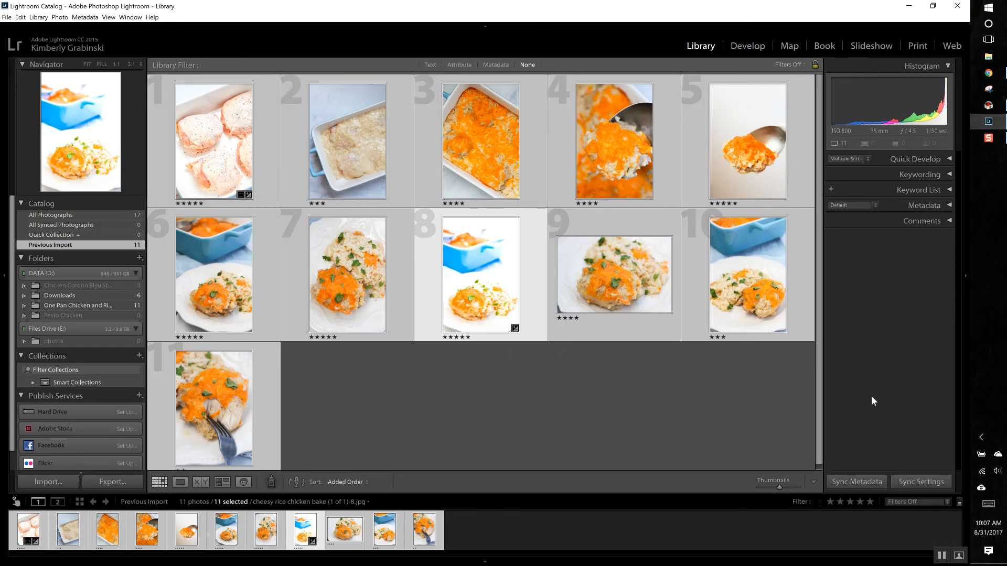
Step: Review the Synchronize Settings options for the selected photos and cancel without synchronizing
click(909, 483)
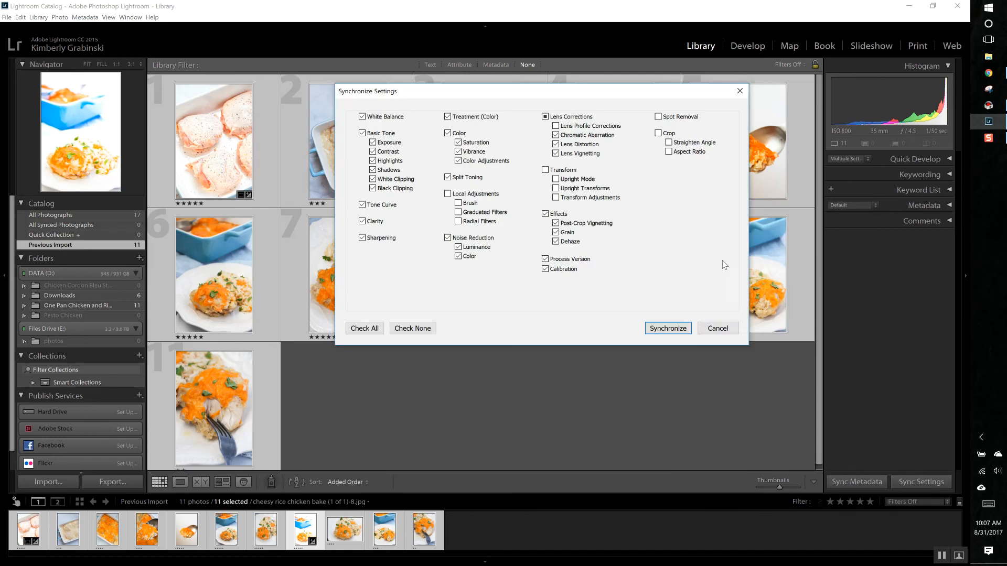
click(715, 332)
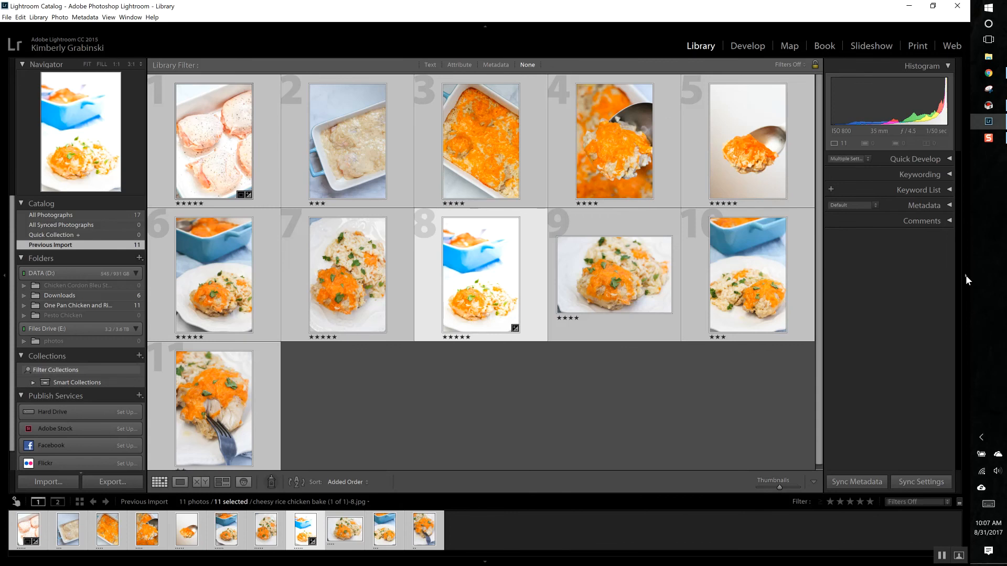
click(967, 279)
click(967, 280)
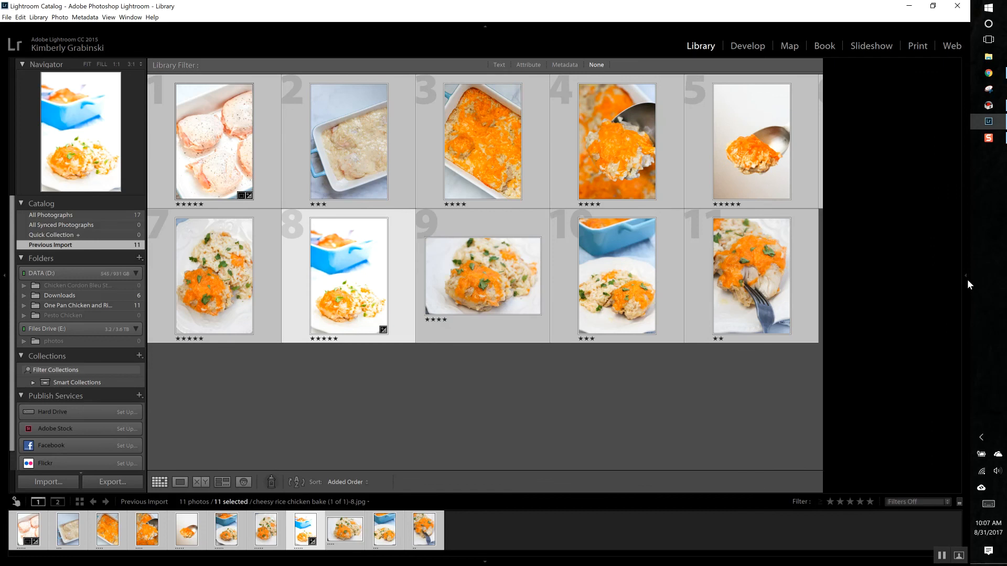
mouse_move(970, 278)
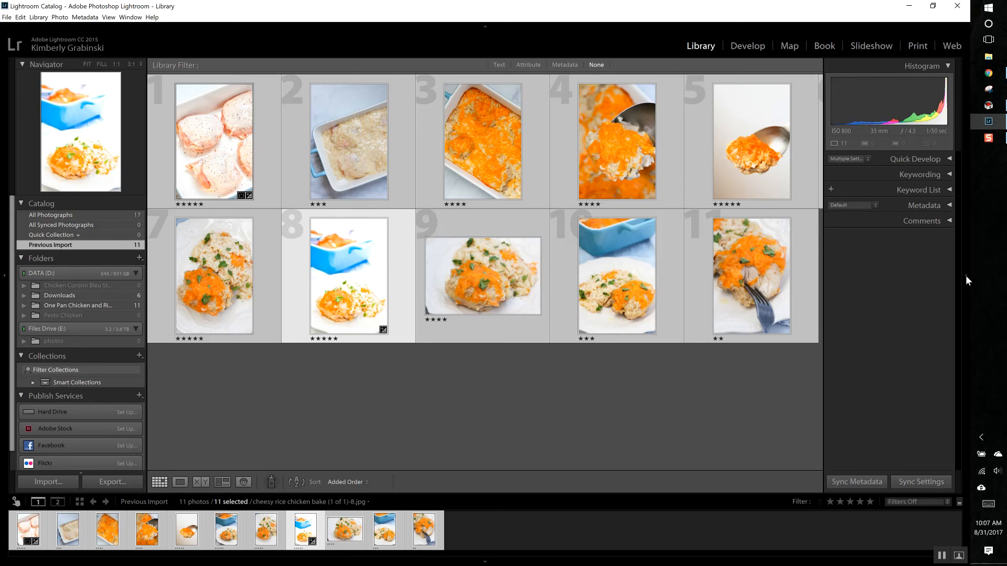
Step: Synchronize the edited eighth photo's settings to all eleven selected photos and check the seventh photo enlarged
click(967, 281)
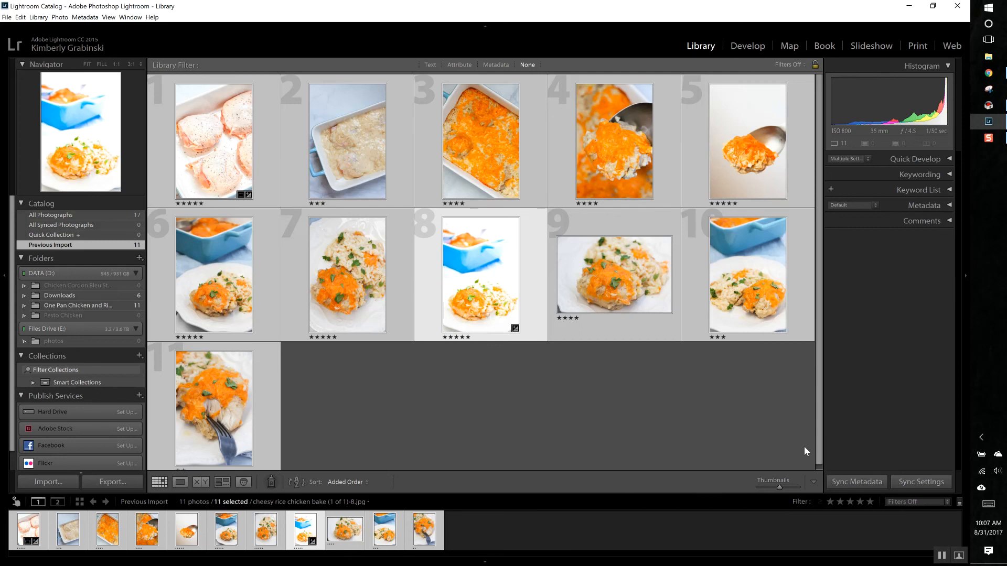
click(922, 482)
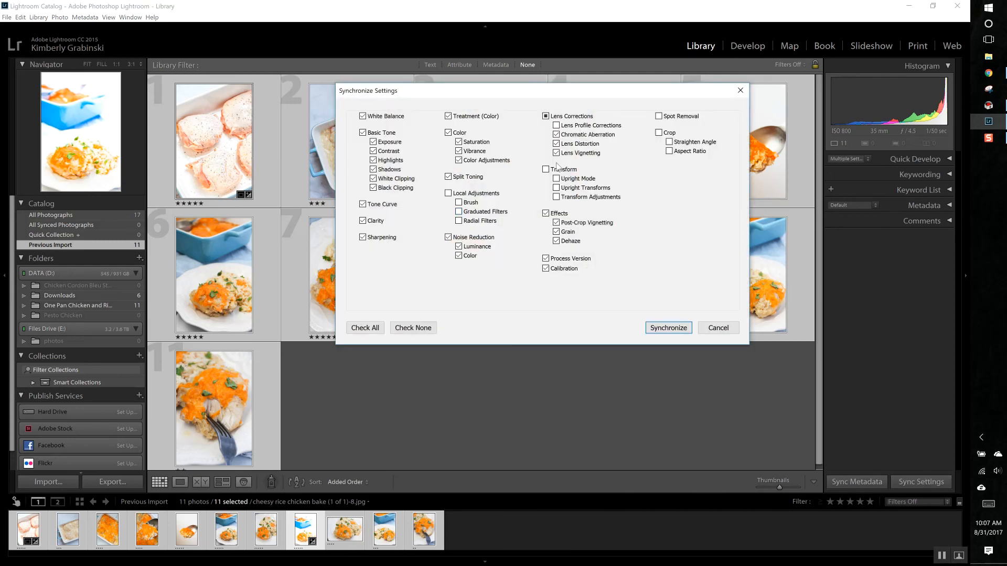
click(668, 329)
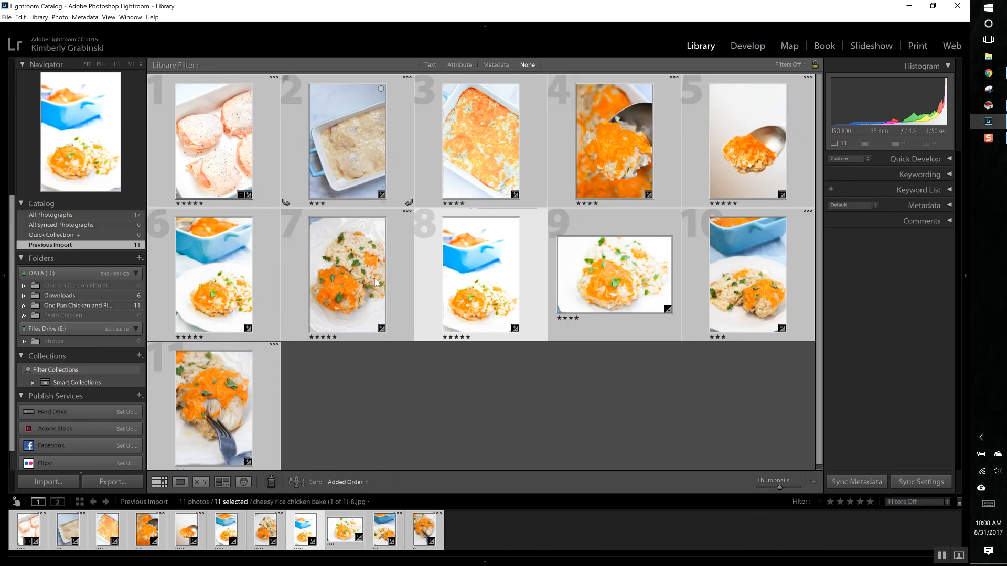
double_click(339, 286)
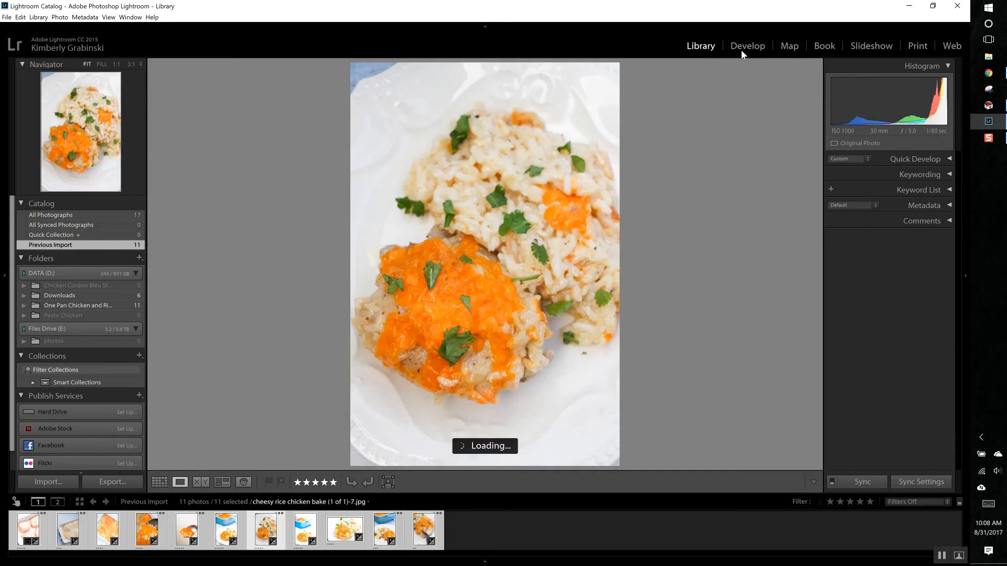
click(160, 482)
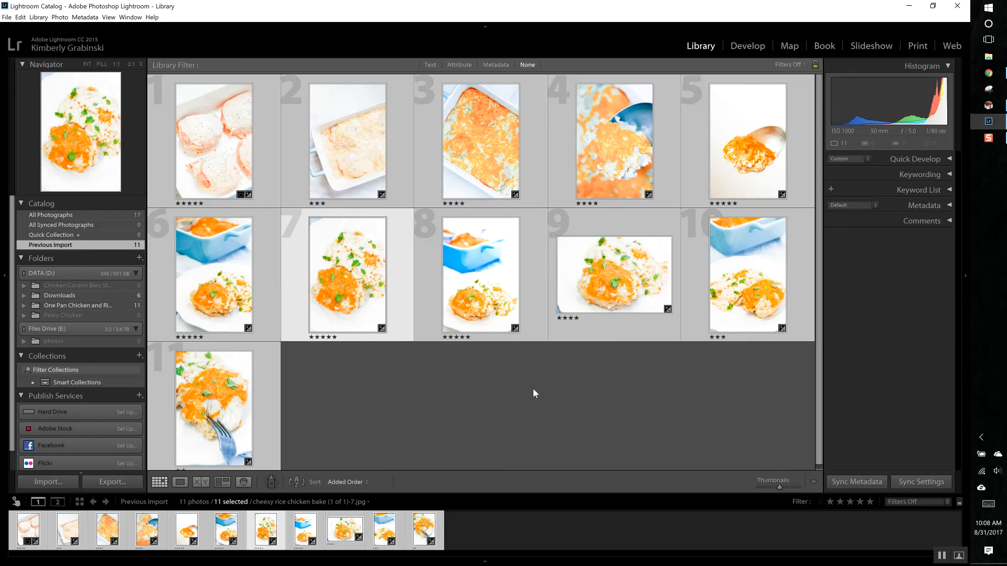
Step: Compare the second photo's Import and Synchronize Settings history states in Develop, leaving the synchronized state active, and return to the Library grid
double_click(344, 150)
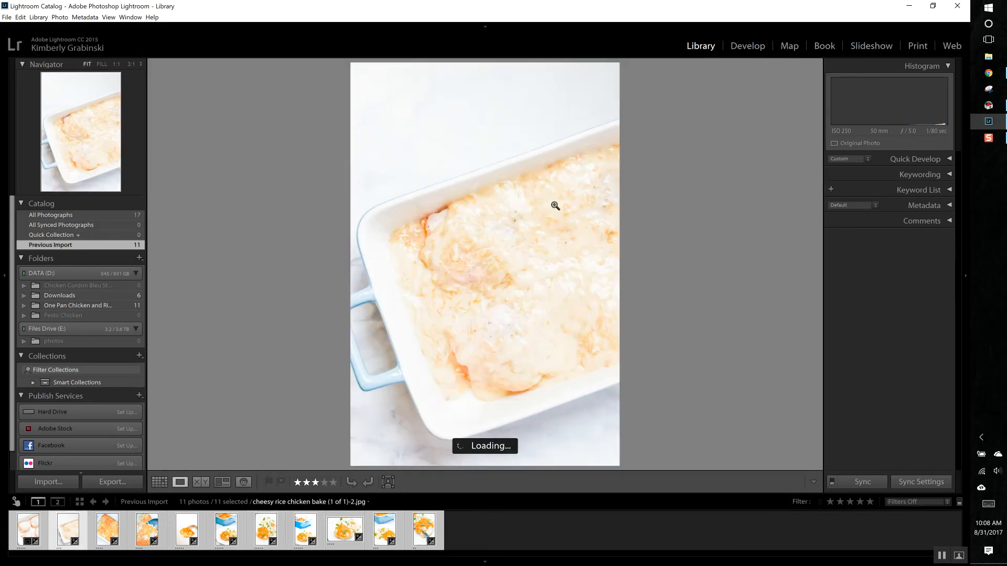
click(744, 46)
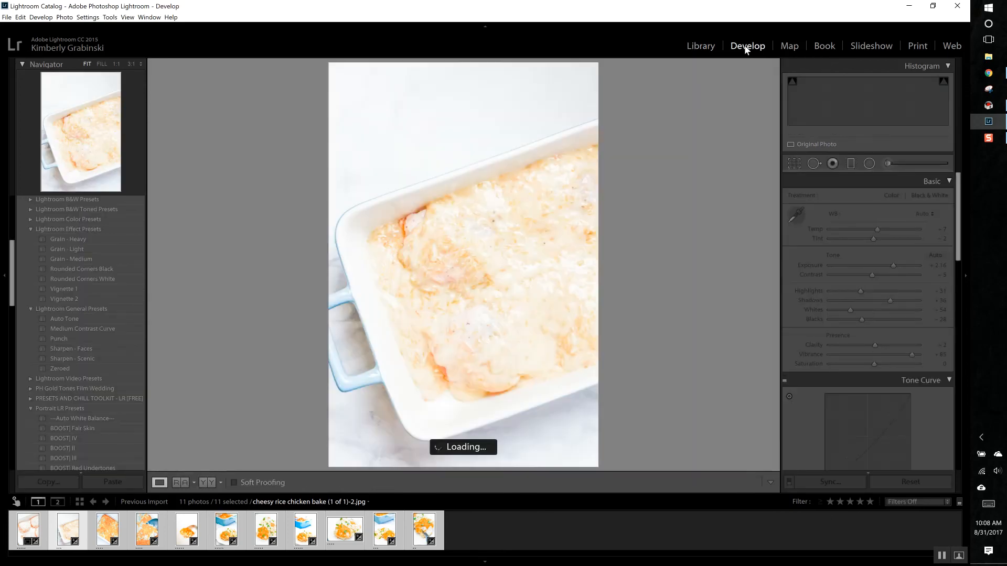
scroll(109, 382, down, 10)
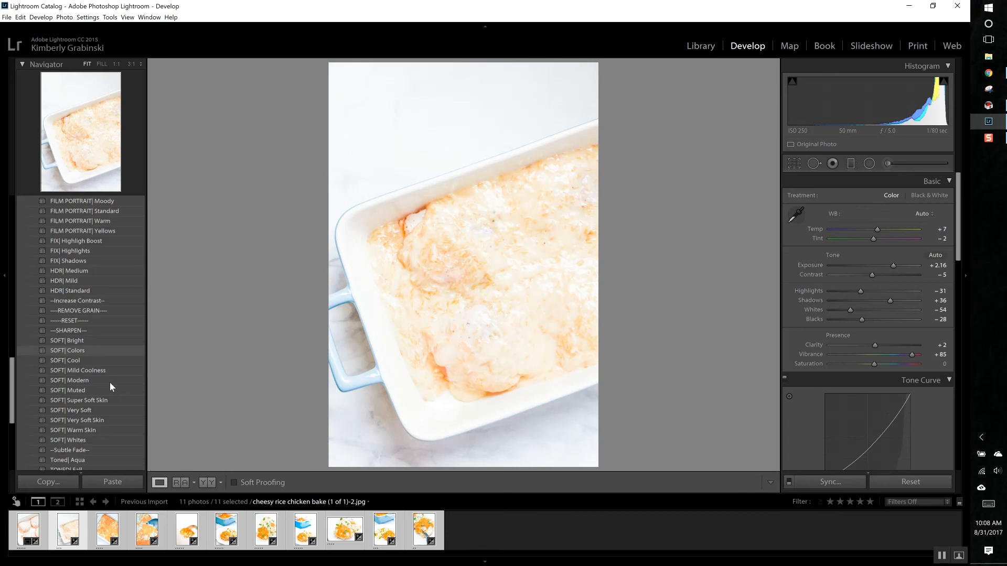
scroll(109, 383, down, 5)
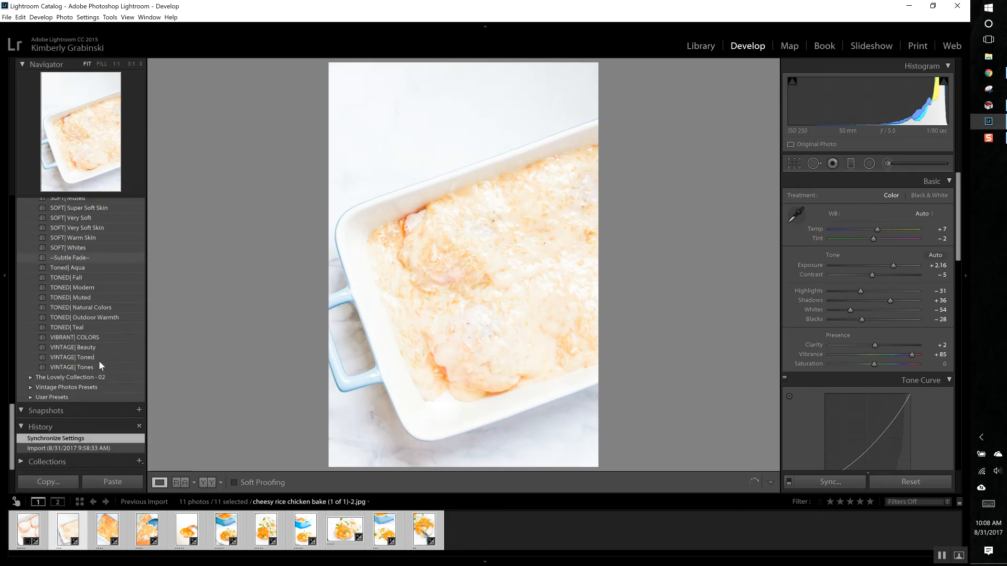
click(70, 448)
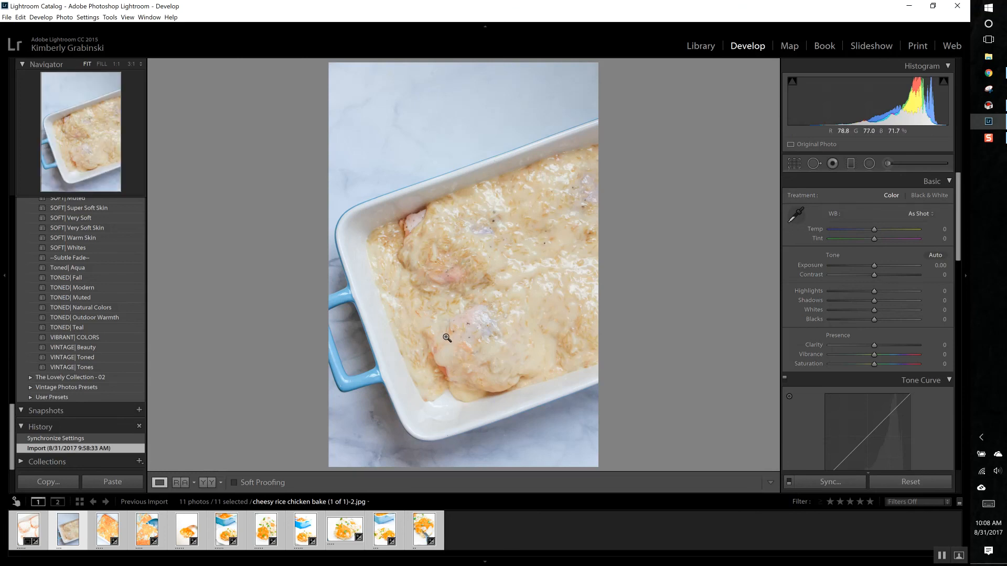
click(43, 439)
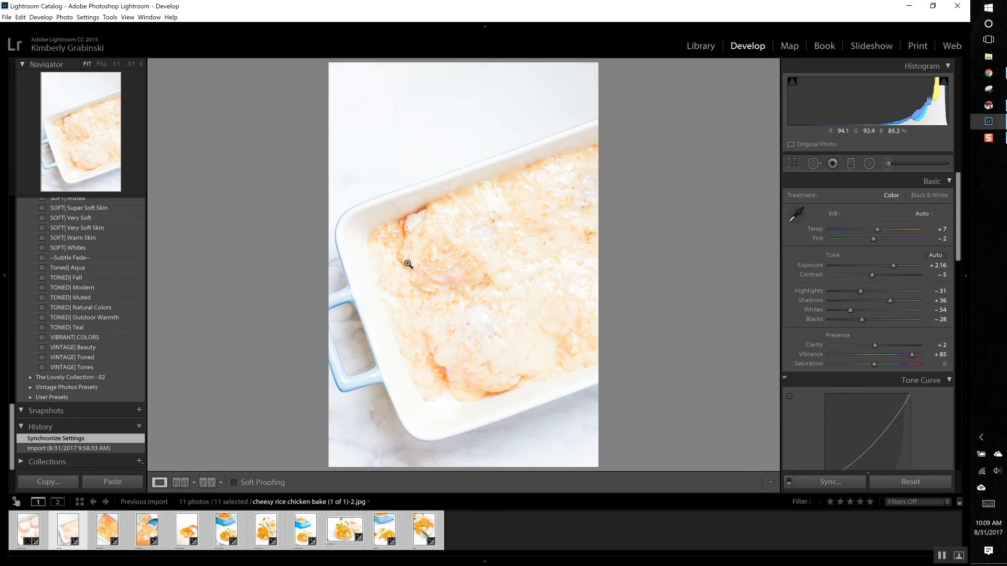
click(706, 45)
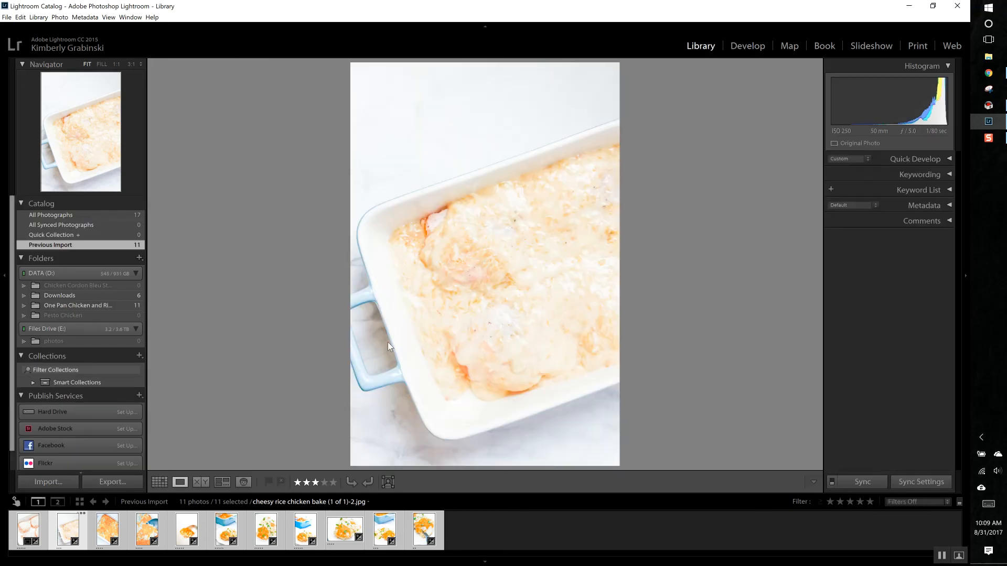
click(159, 482)
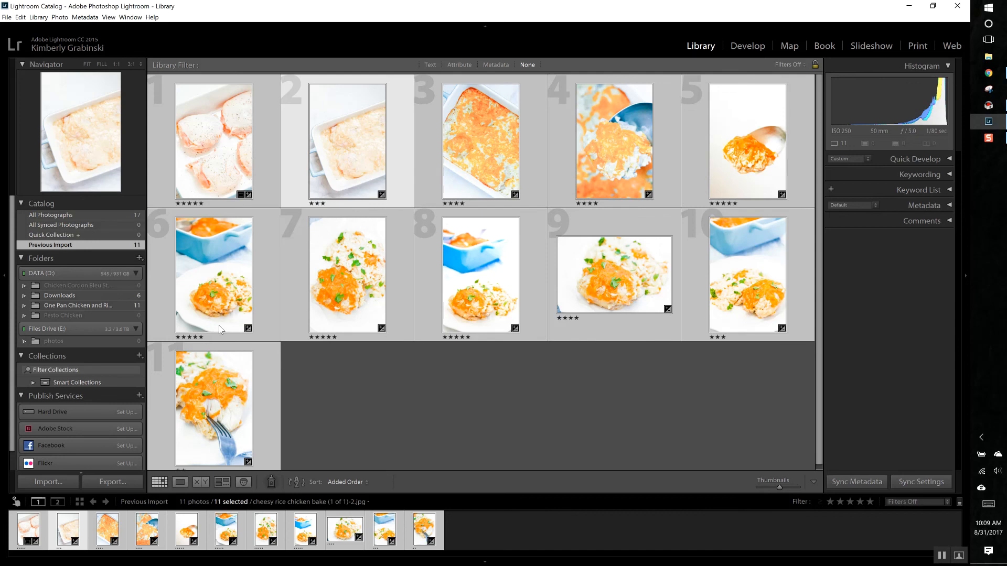
Step: Restore the first photo to its most recent Crop Rectangle history state in Develop and return to the Library grid
double_click(225, 134)
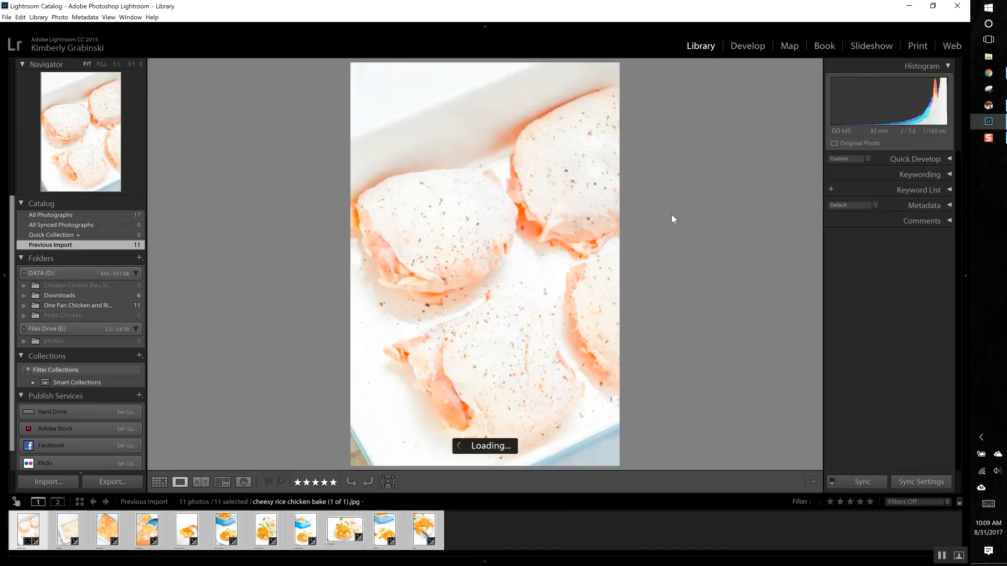
click(737, 46)
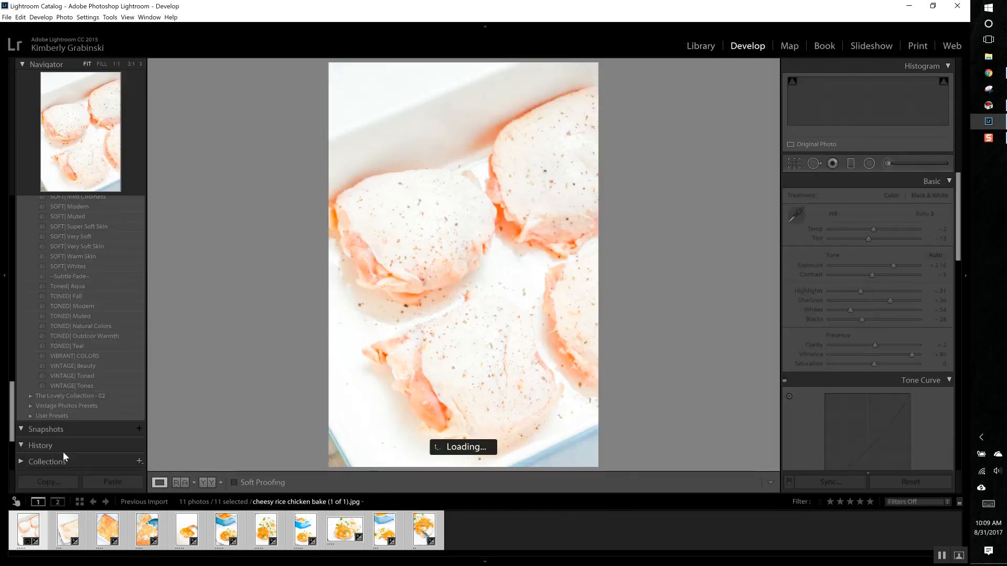
scroll(70, 410, down, 5)
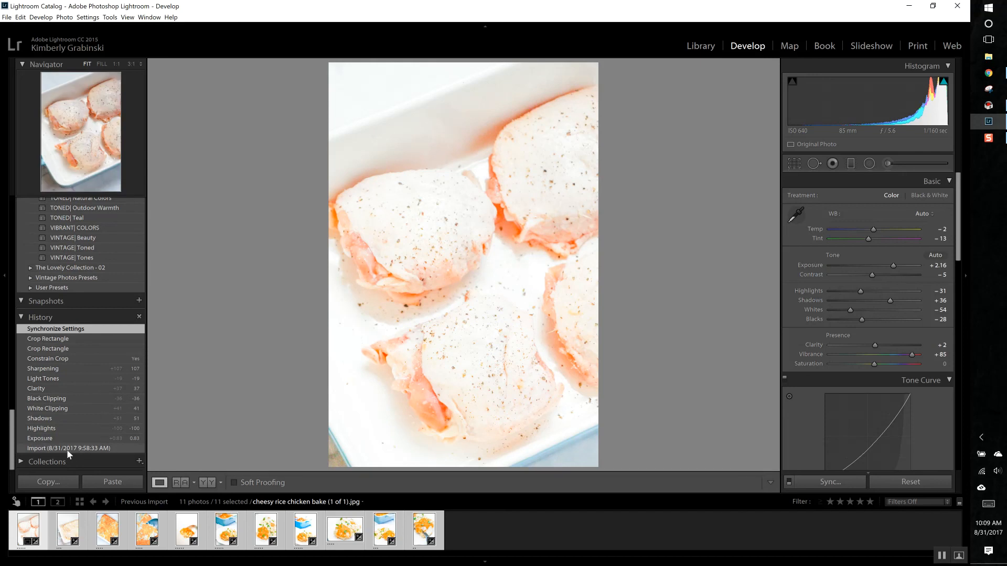
click(61, 338)
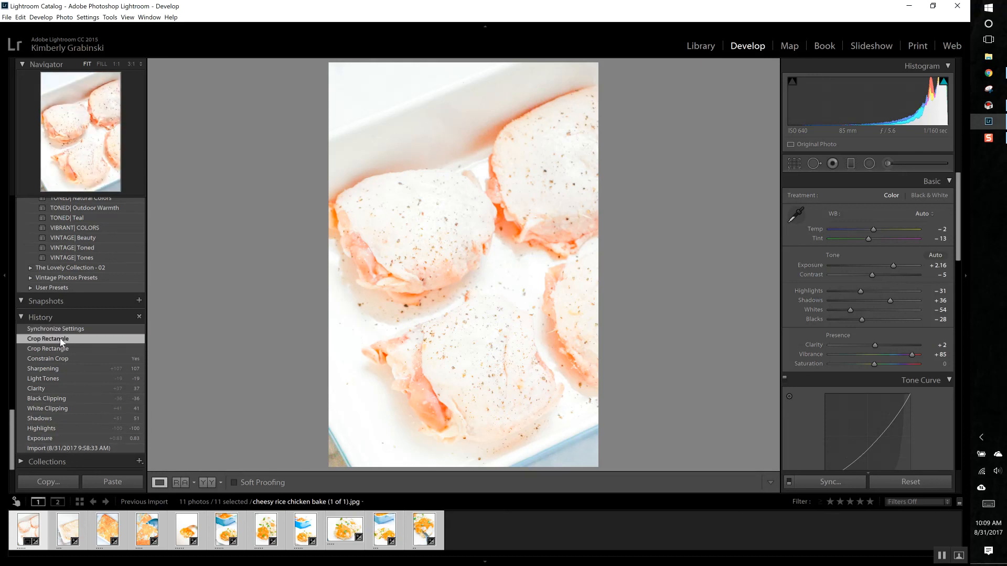
click(700, 45)
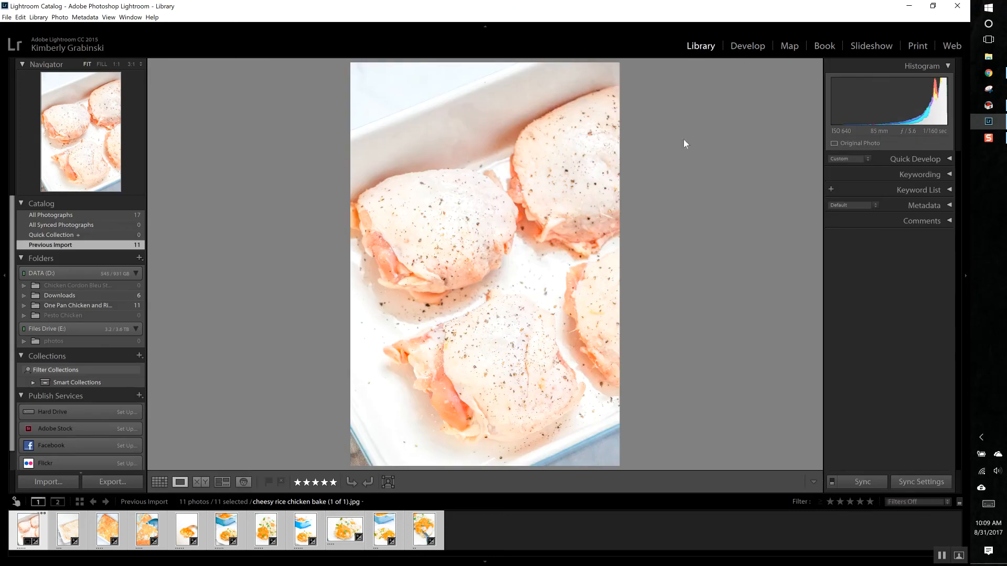
click(159, 482)
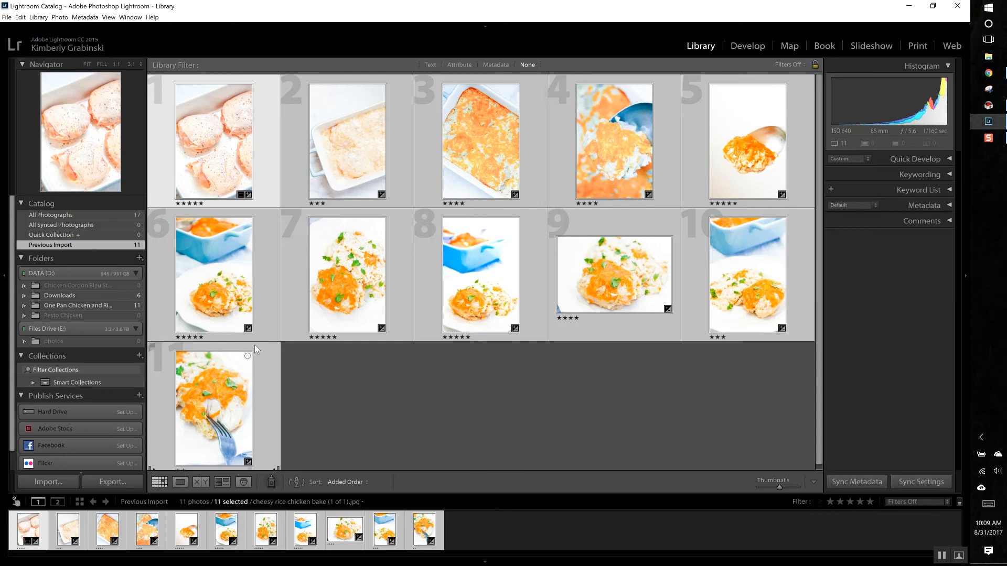
Step: Try selecting all photos at once and as a range starting from the first photo, clearing the selection each time
click(345, 389)
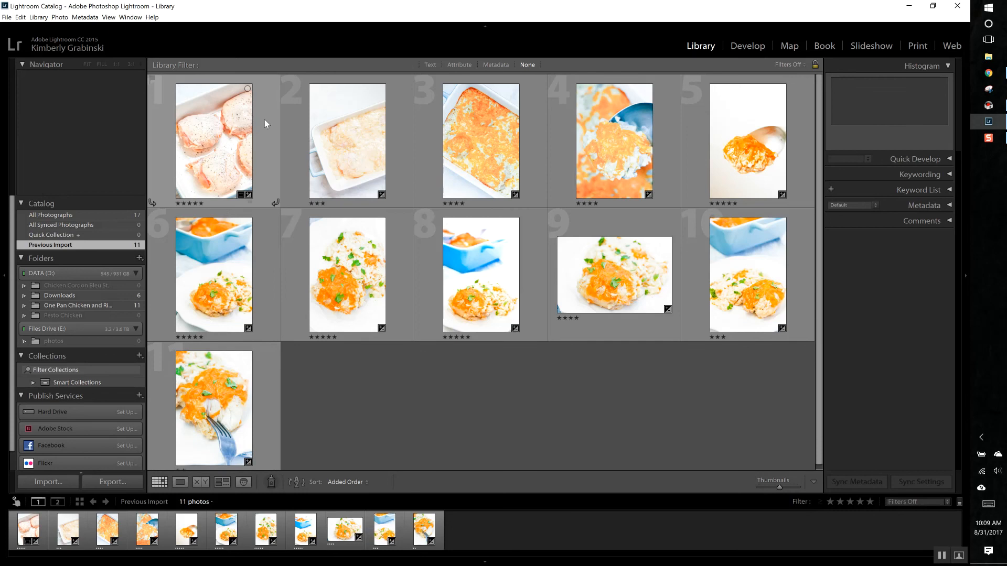
click(263, 100)
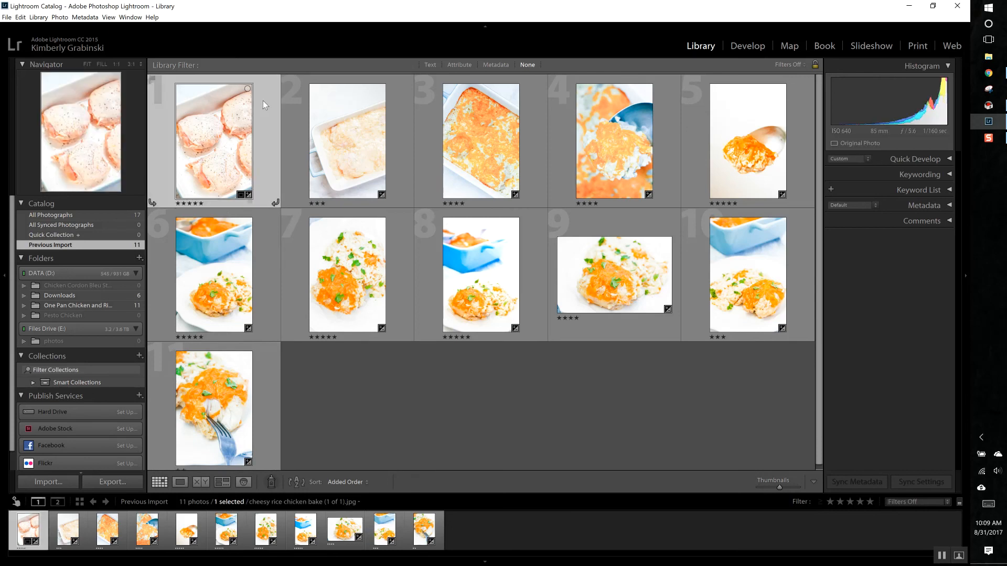
key(ctrl+a)
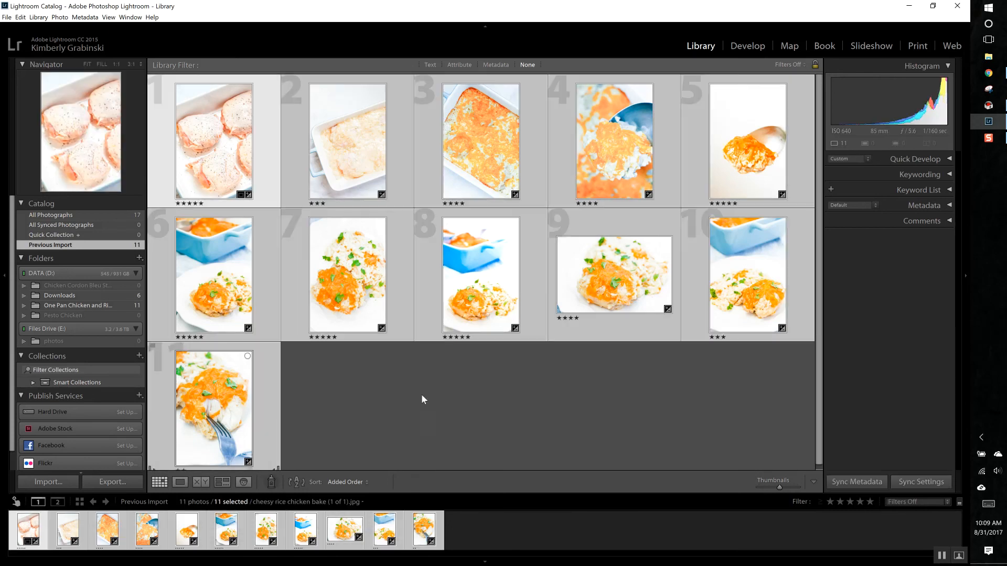
click(480, 393)
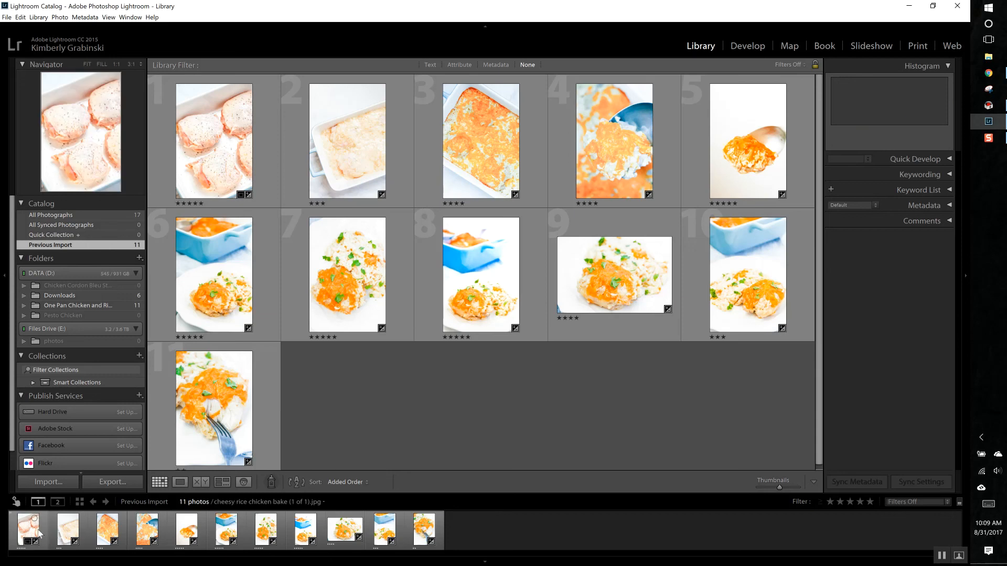
click(44, 534)
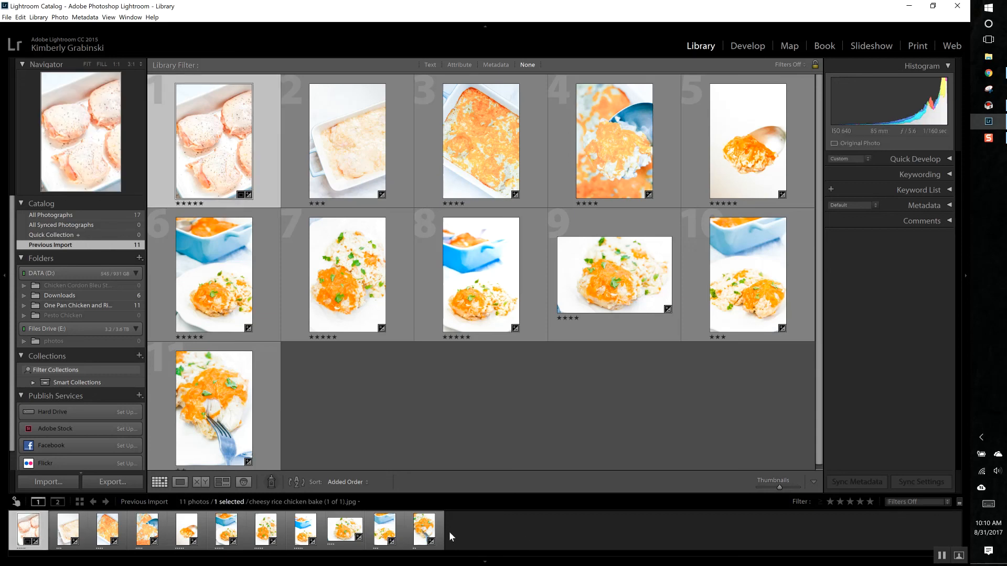
shift+click(442, 531)
click(514, 532)
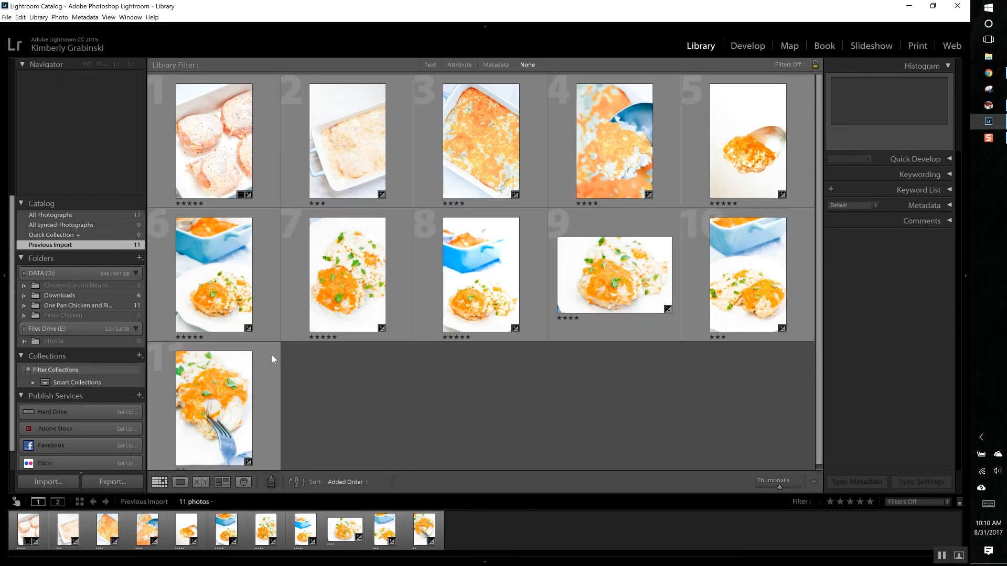
Step: Select the first three photos individually in the filmstrip and clear the selection
click(37, 533)
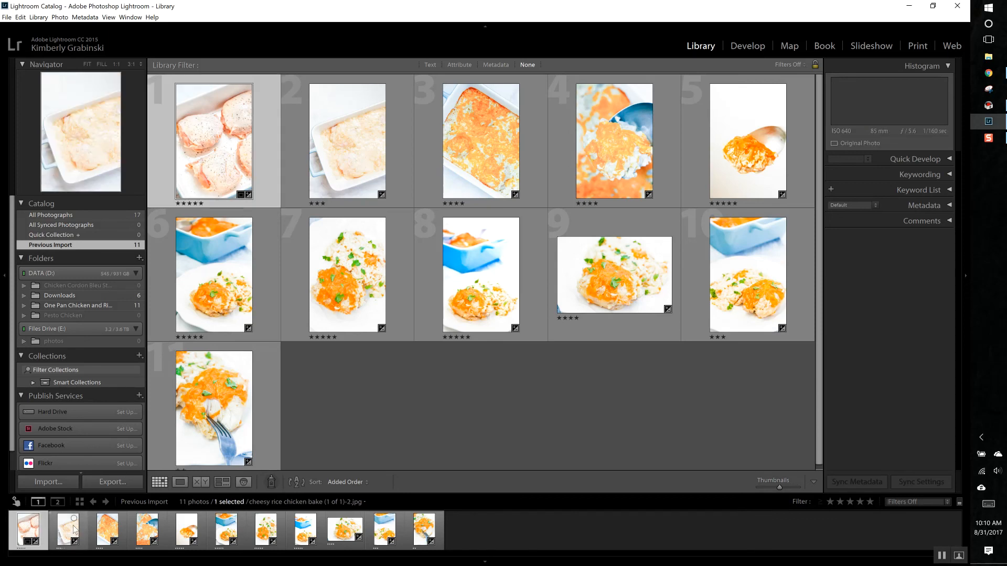
ctrl+click(74, 529)
ctrl+click(107, 528)
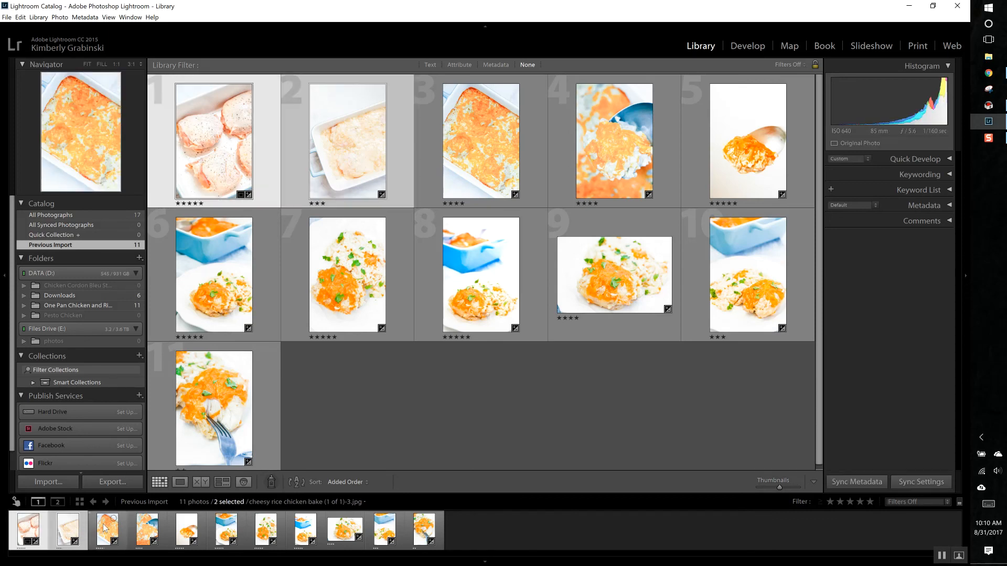
click(507, 413)
Step: Select the range from the first to the eleventh photo and open the export settings for it
click(270, 155)
shift+click(272, 379)
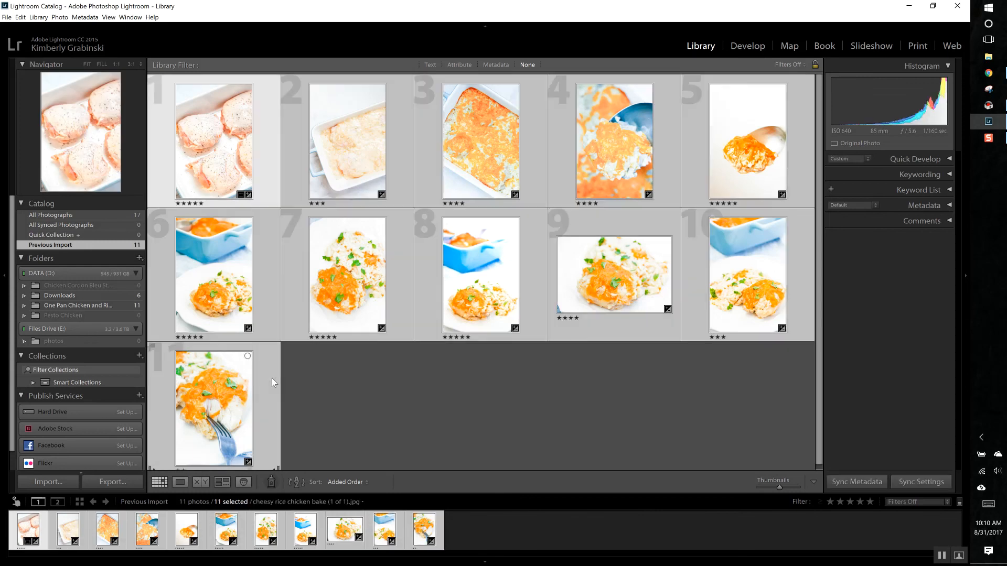
click(112, 481)
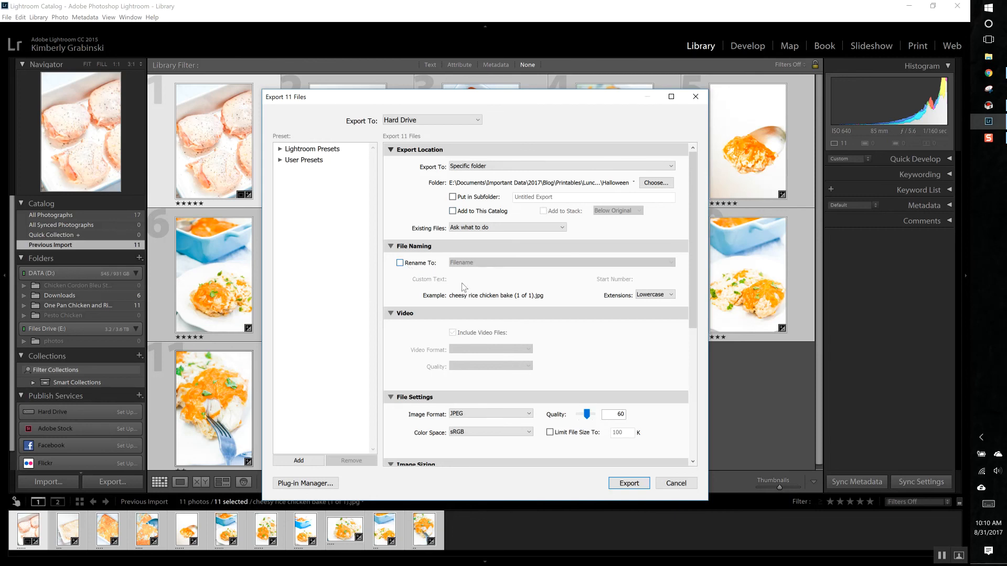
Step: Enable Resize to Fit by Width & Height in pixels for the export, keeping the width at 1000 and clearing the height
scroll(499, 366, down, 5)
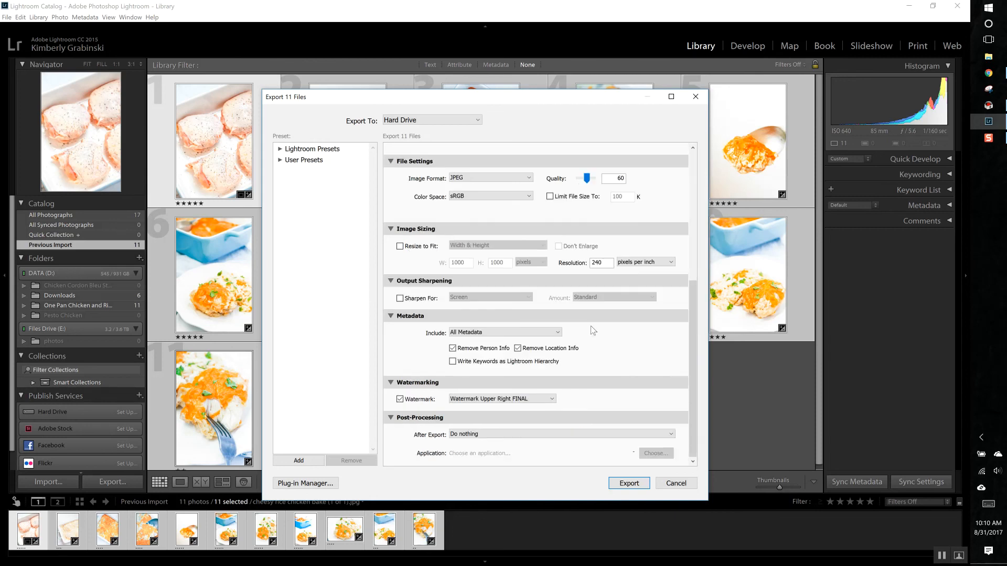
click(400, 246)
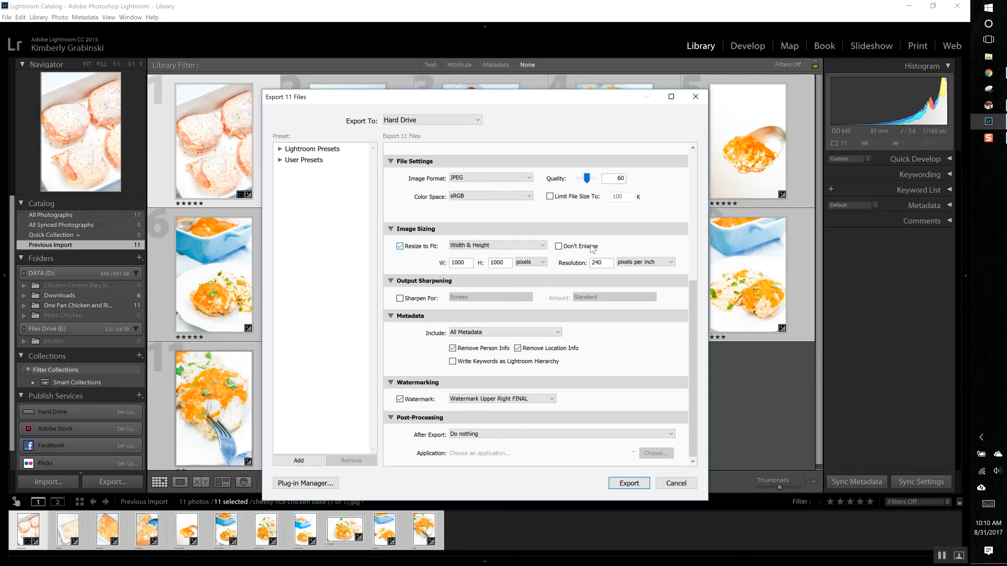
double_click(470, 262)
click(543, 263)
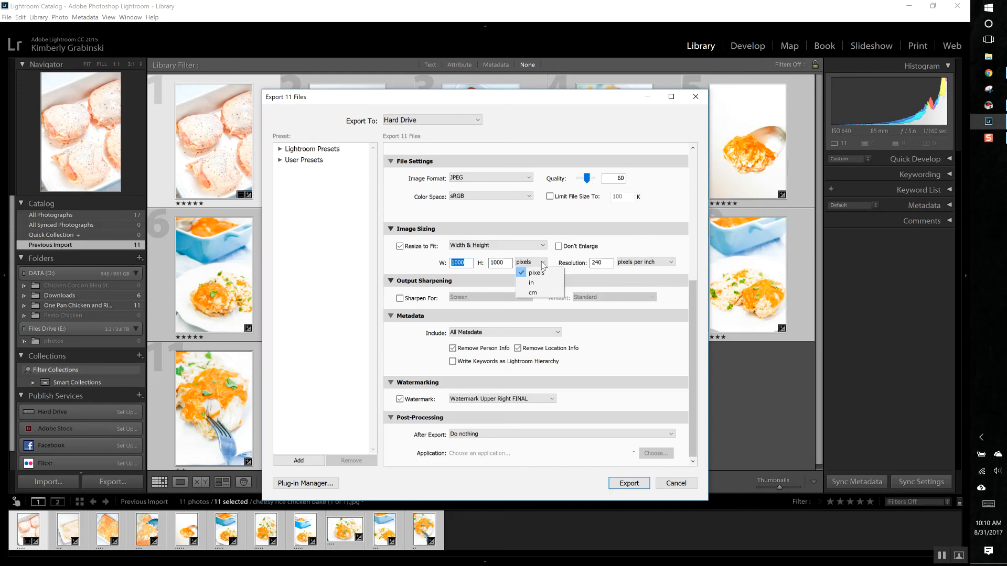
click(478, 263)
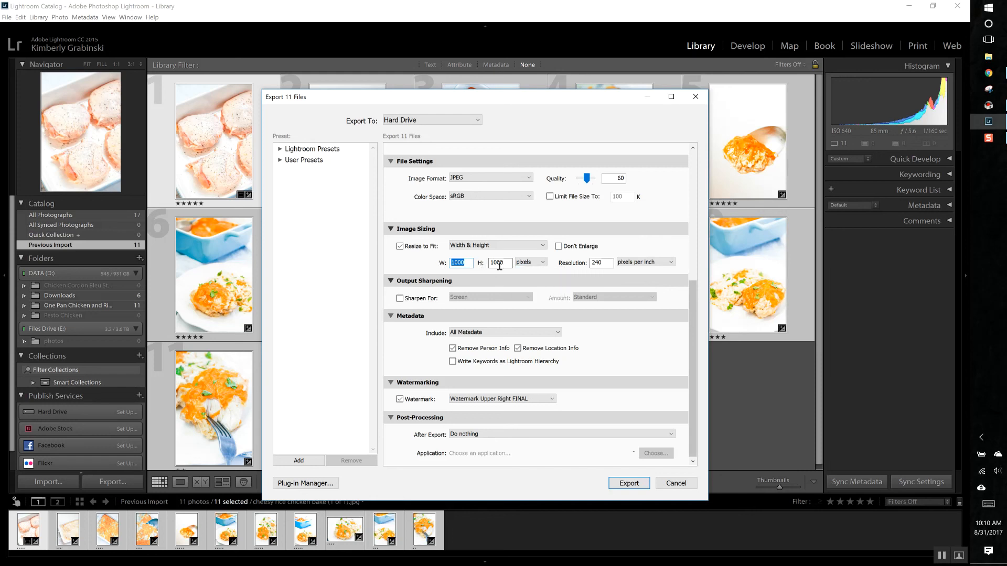
click(468, 264)
key(Tab)
text(1)
drag(506, 263, 426, 269)
key(BackSpace)
click(631, 351)
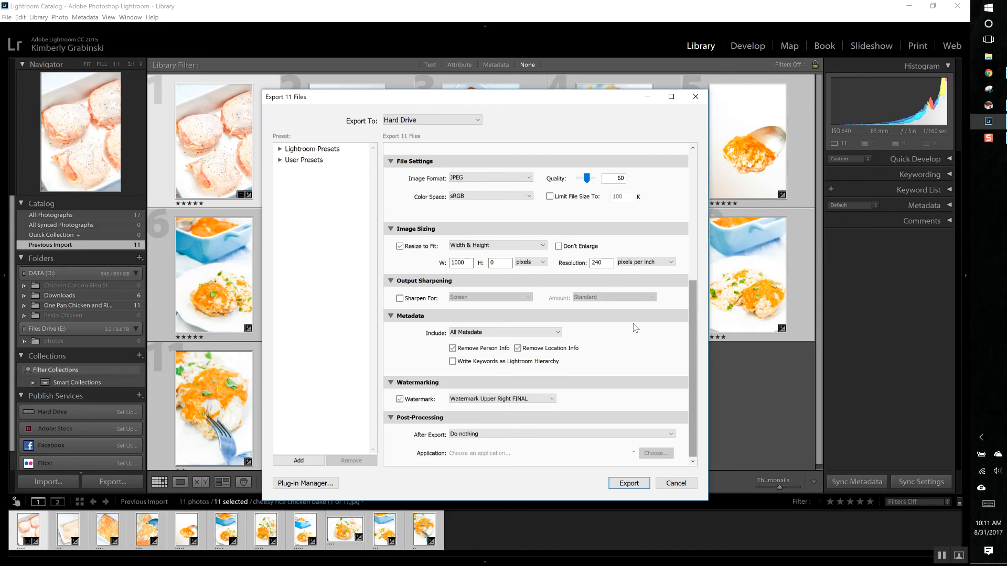
Step: Disable Resize to Fit for the export, and turn the watermark off and back on
scroll(527, 366, up, 5)
scroll(469, 353, down, 5)
click(400, 247)
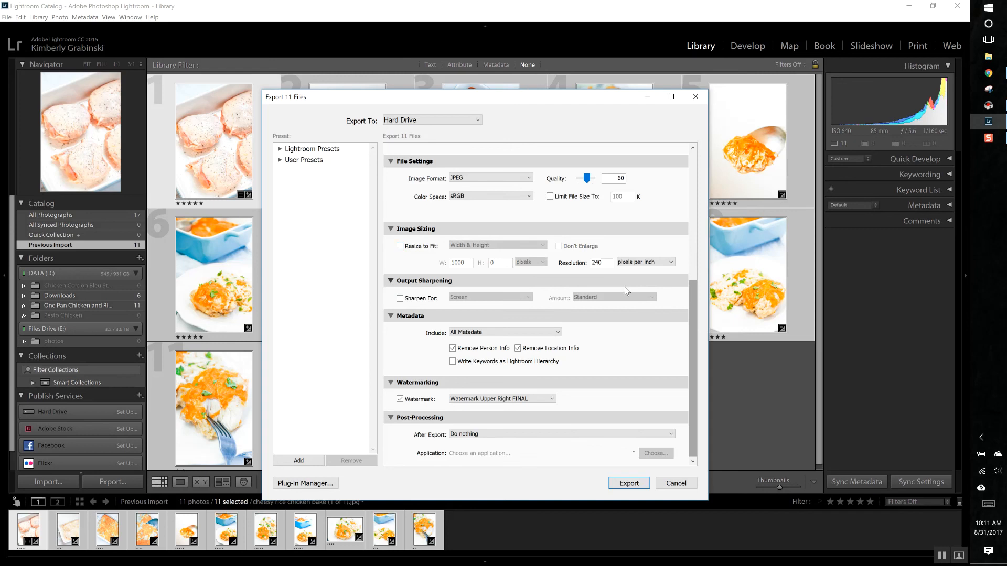
scroll(624, 286, up, 5)
scroll(581, 363, down, 5)
click(400, 400)
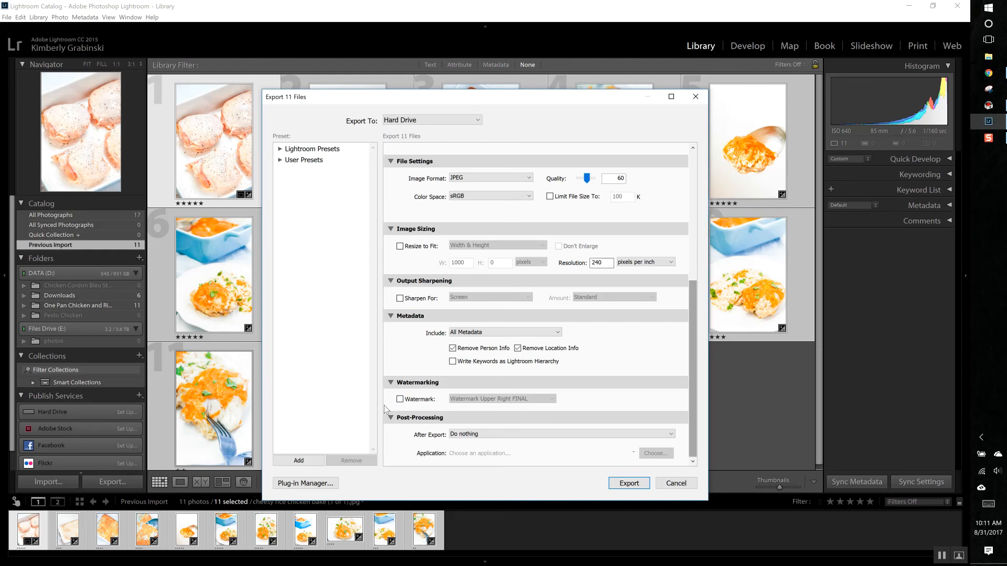
click(400, 399)
Step: Open the watermark editor from the export settings and load the Watermark Upper Left FINAL preset
click(553, 401)
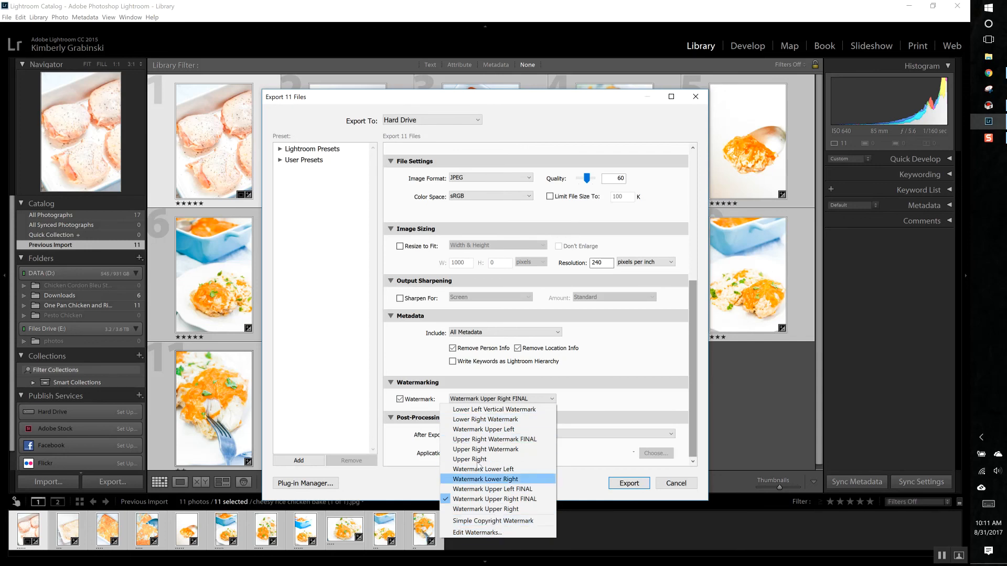
click(491, 532)
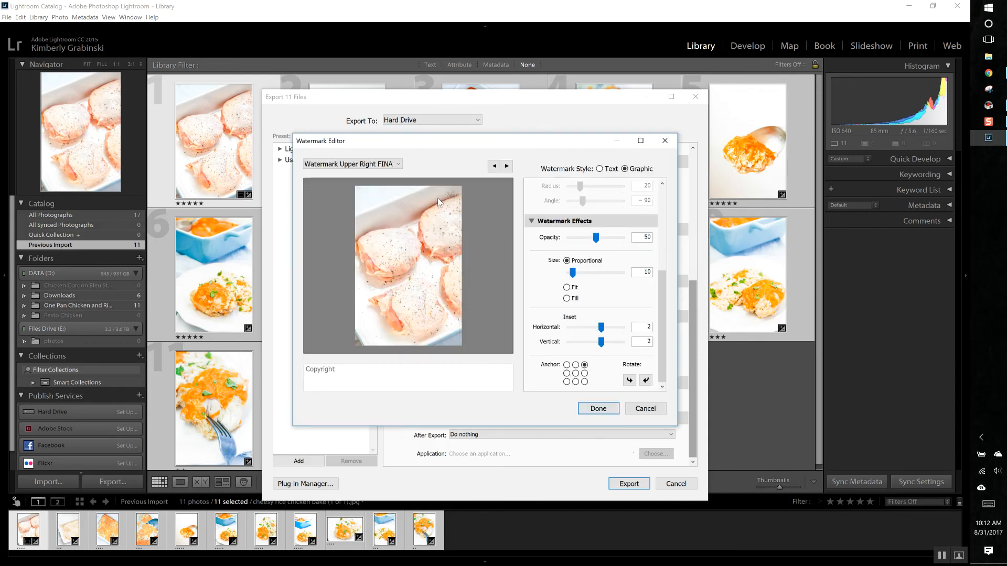
click(392, 162)
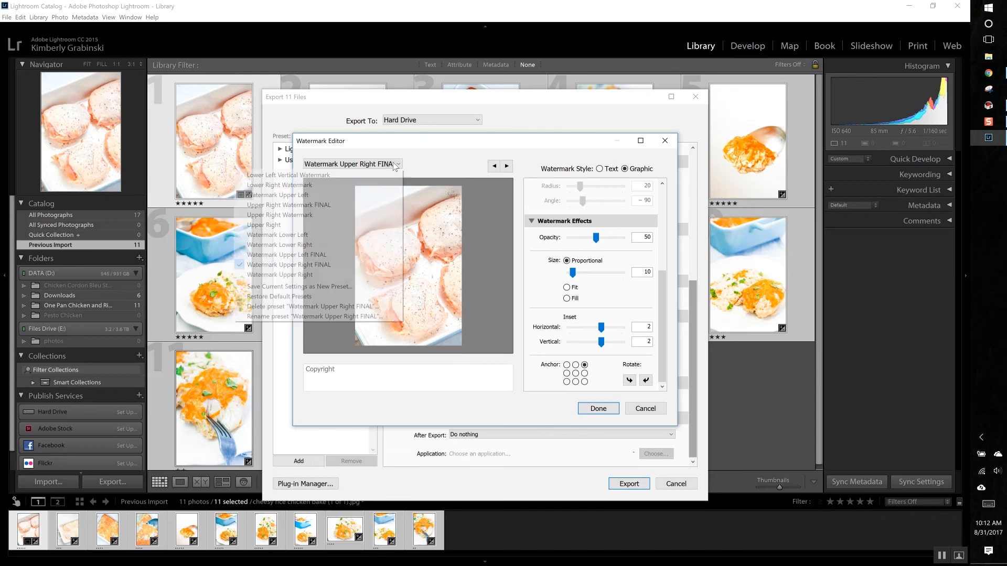
click(341, 255)
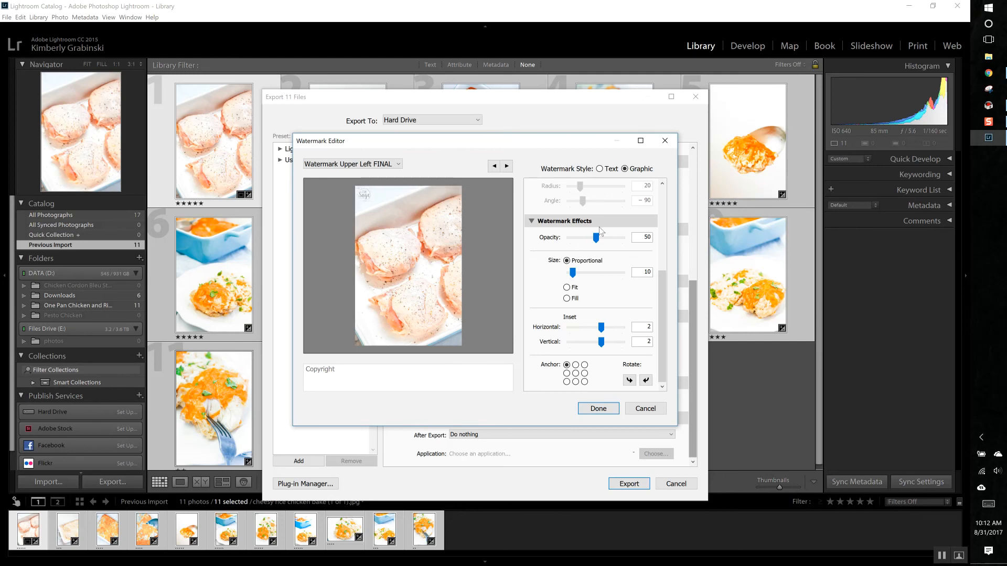
Step: Examine the preset's image options, text options and watermark effects and the available presets, and close the watermark editor without saving
drag(664, 281, 668, 194)
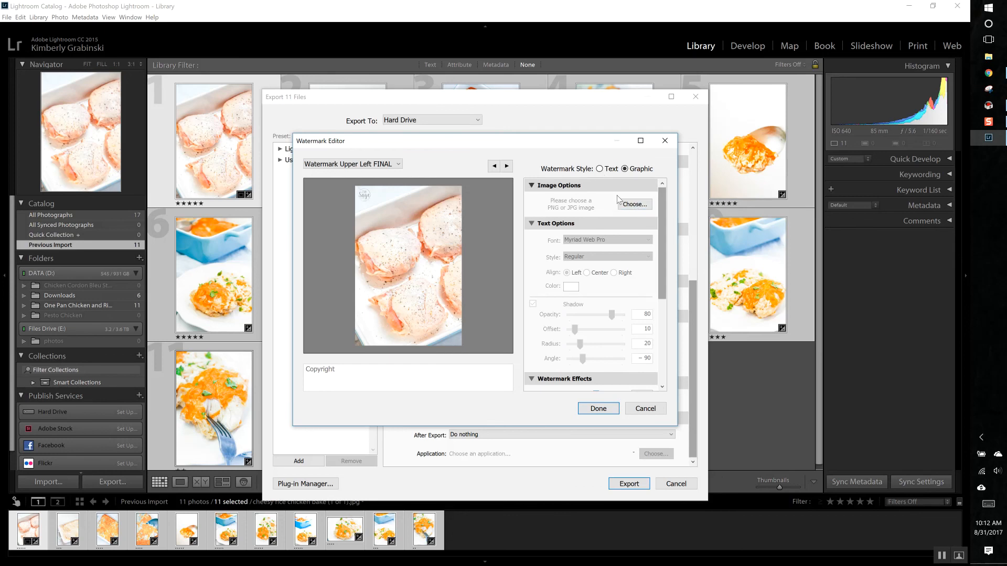
drag(662, 199, 668, 290)
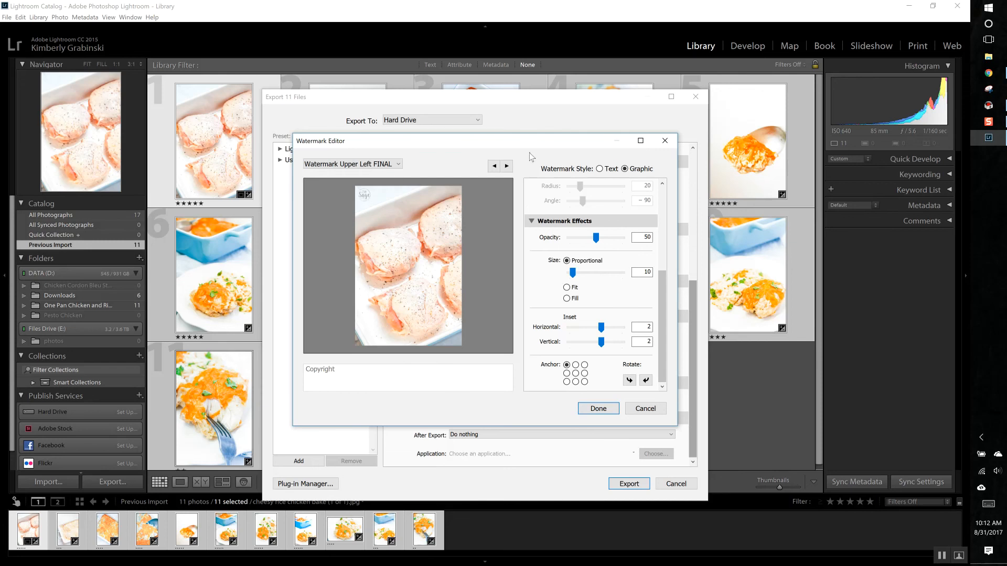
click(398, 164)
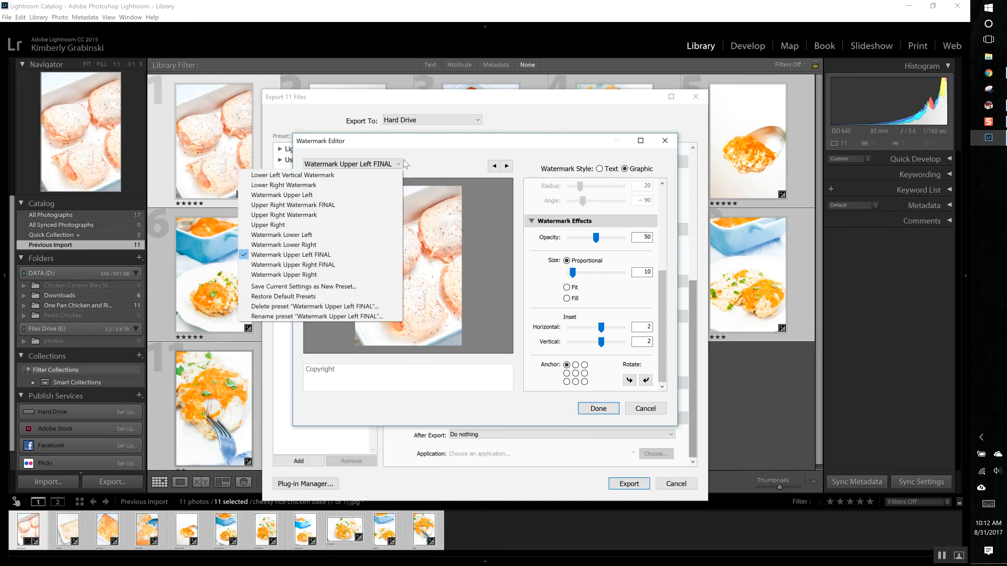
click(443, 147)
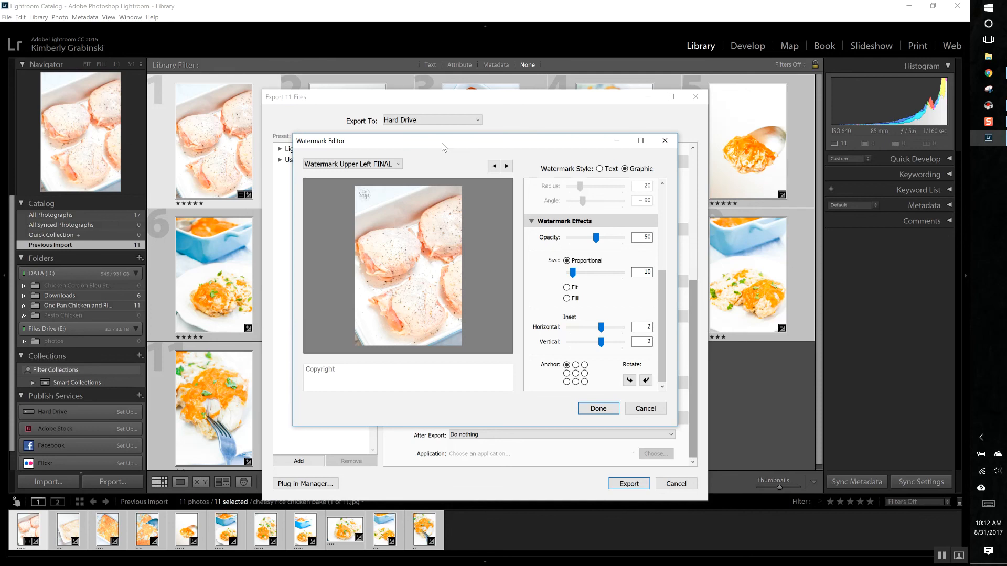
click(648, 410)
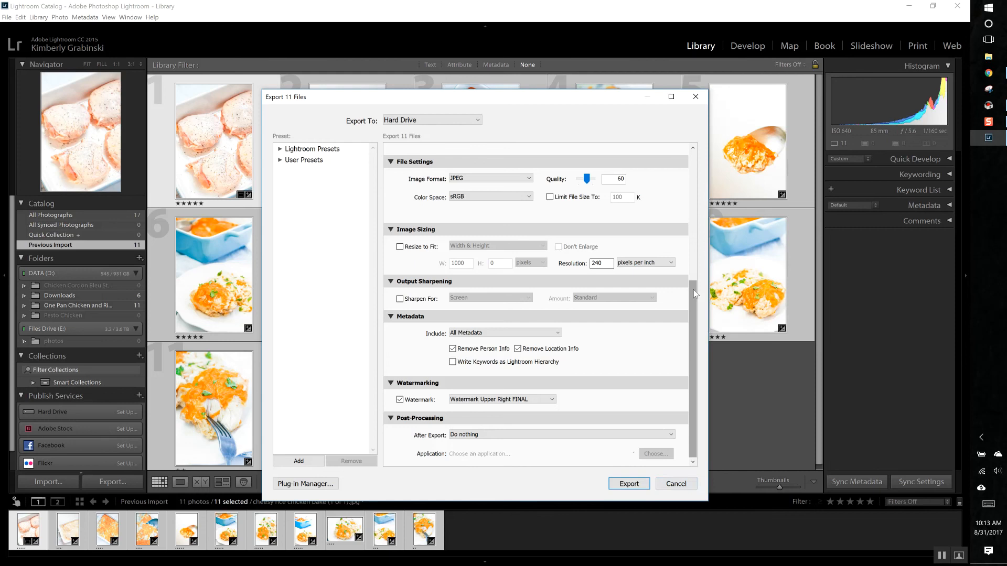
Step: Cancel the export and open the eighth photo, the plated chicken with the blue dish, in the Develop module
scroll(691, 286, up, 5)
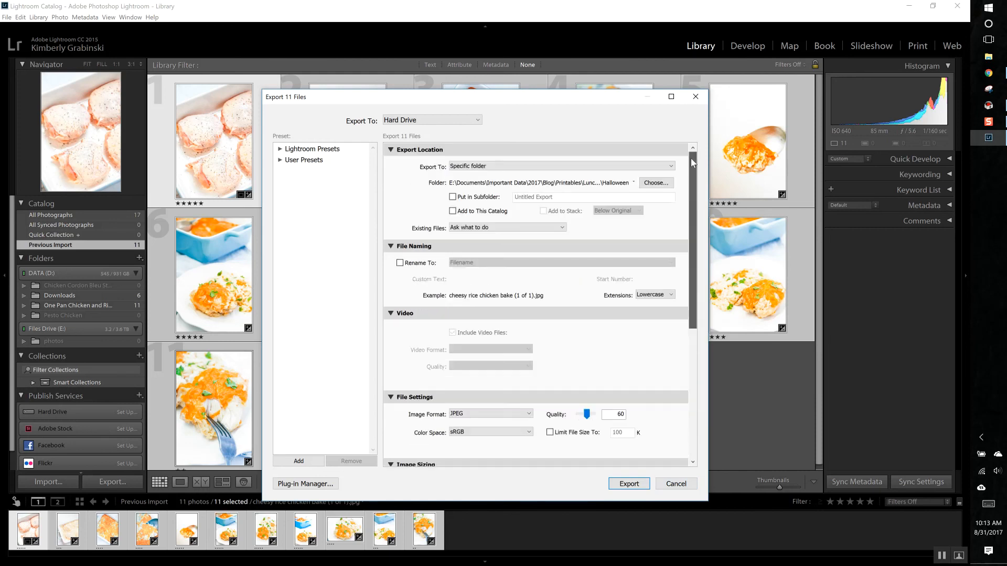
click(675, 483)
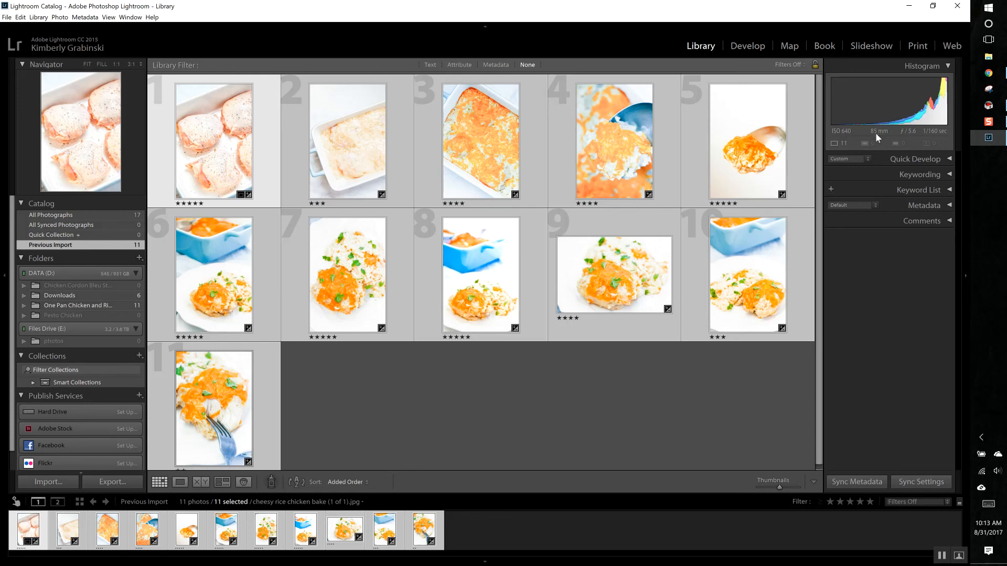
click(486, 294)
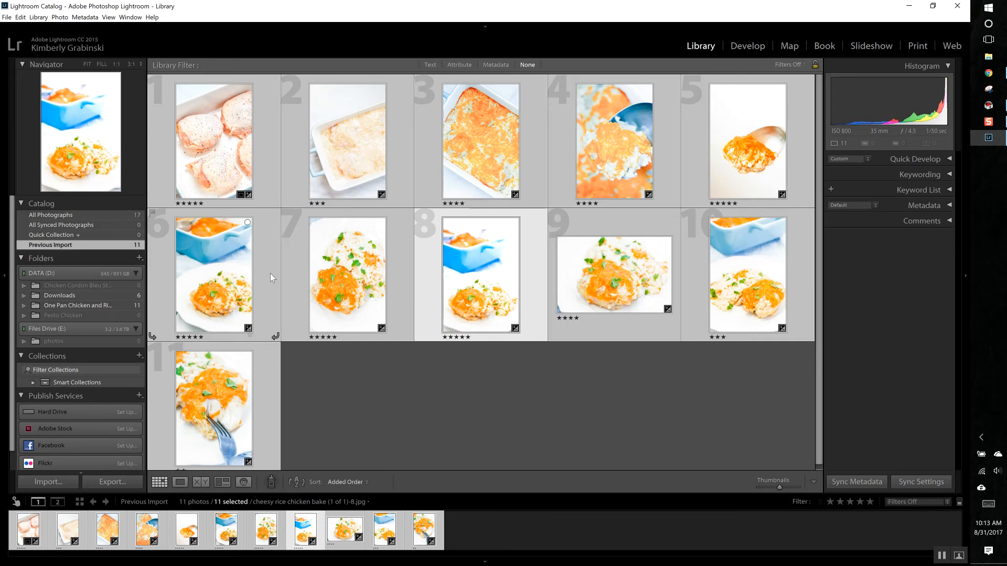
click(742, 46)
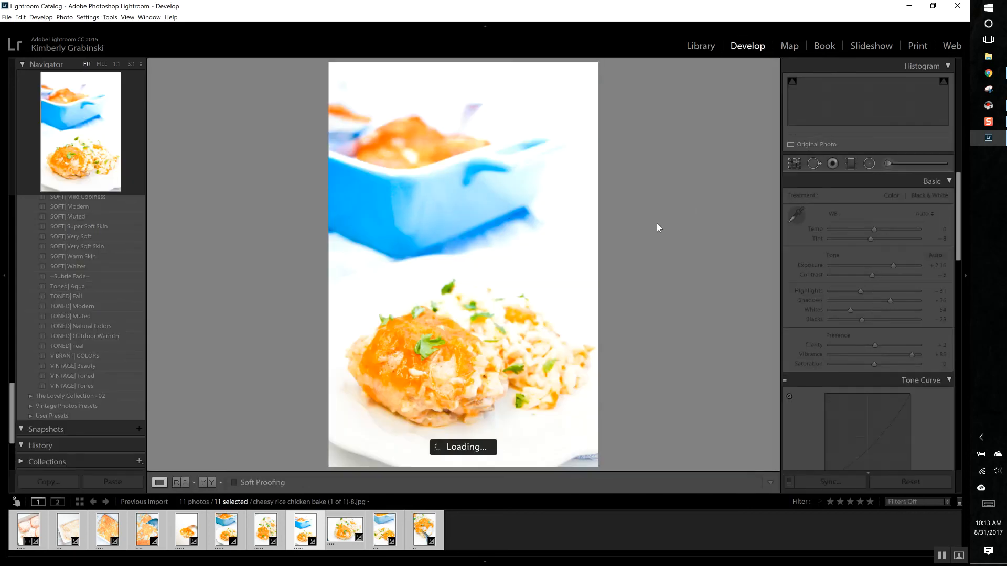